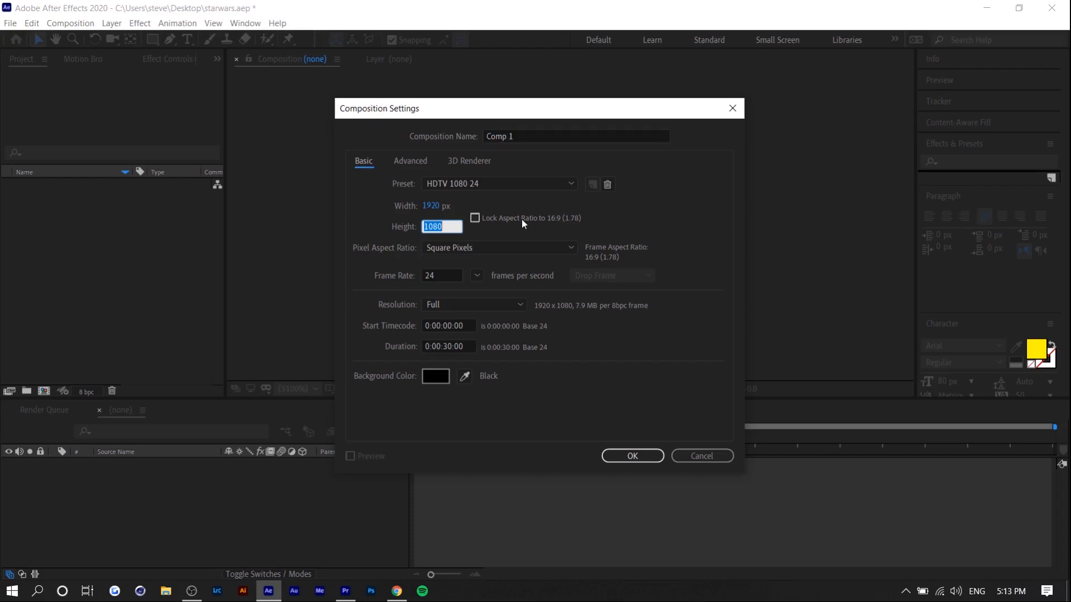
Set the new composition's height to 4500 px and create it.
text(4500)
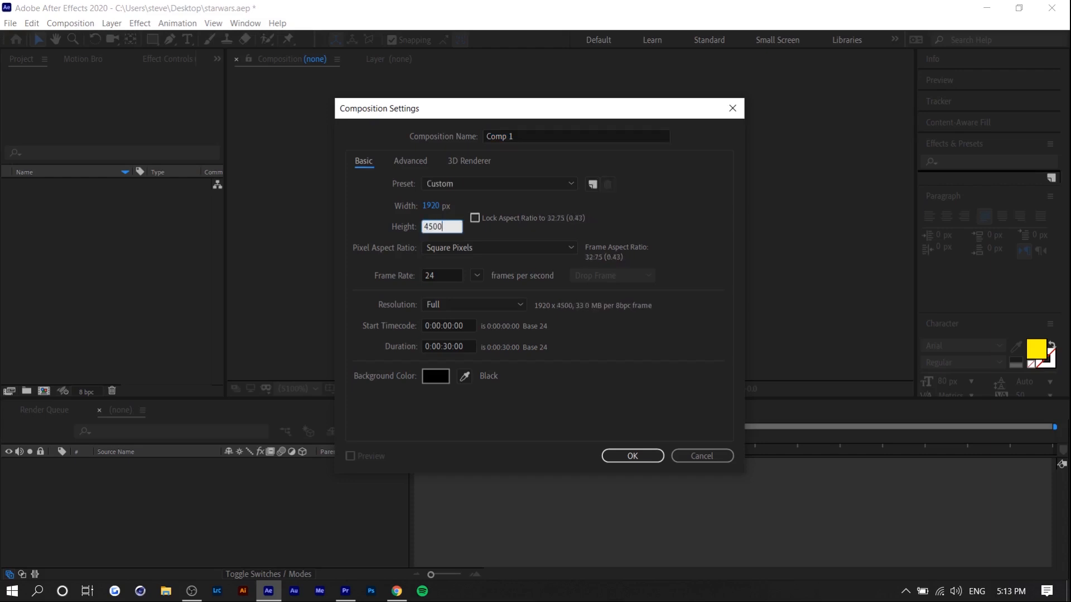
key(Return)
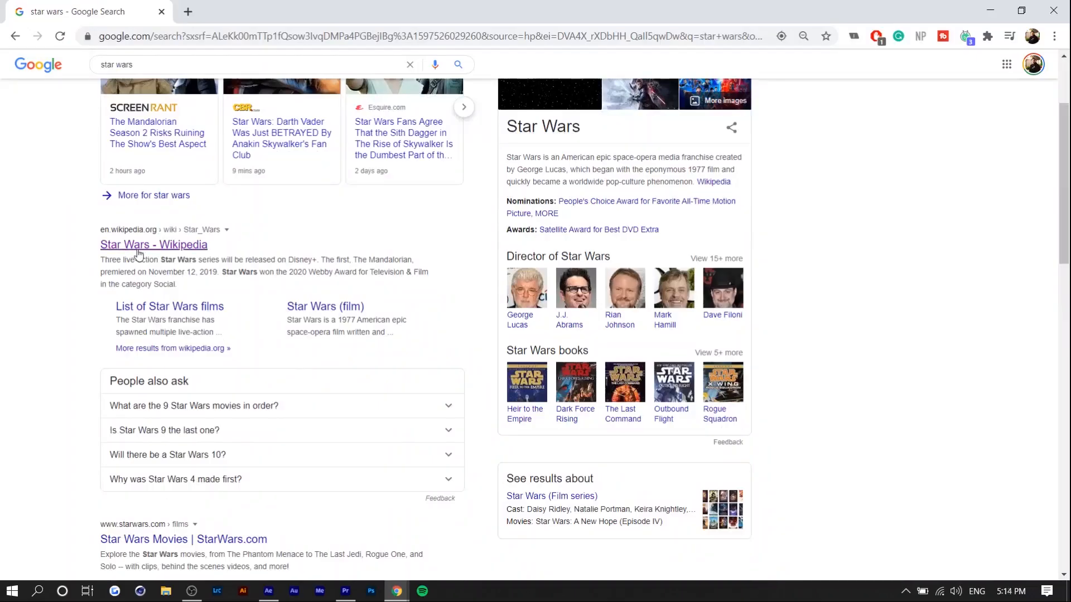
Copy the introduction of the Star Wars Wikipedia article and paste it into a paragraph text box nearly filling the After Effects composition.
click(140, 249)
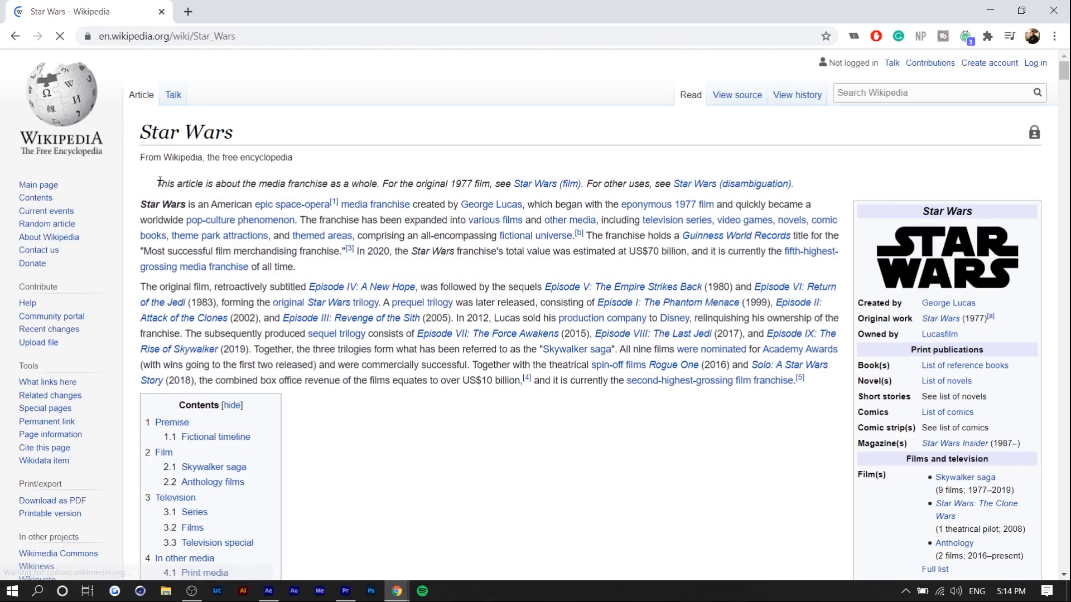
drag(158, 184, 769, 466)
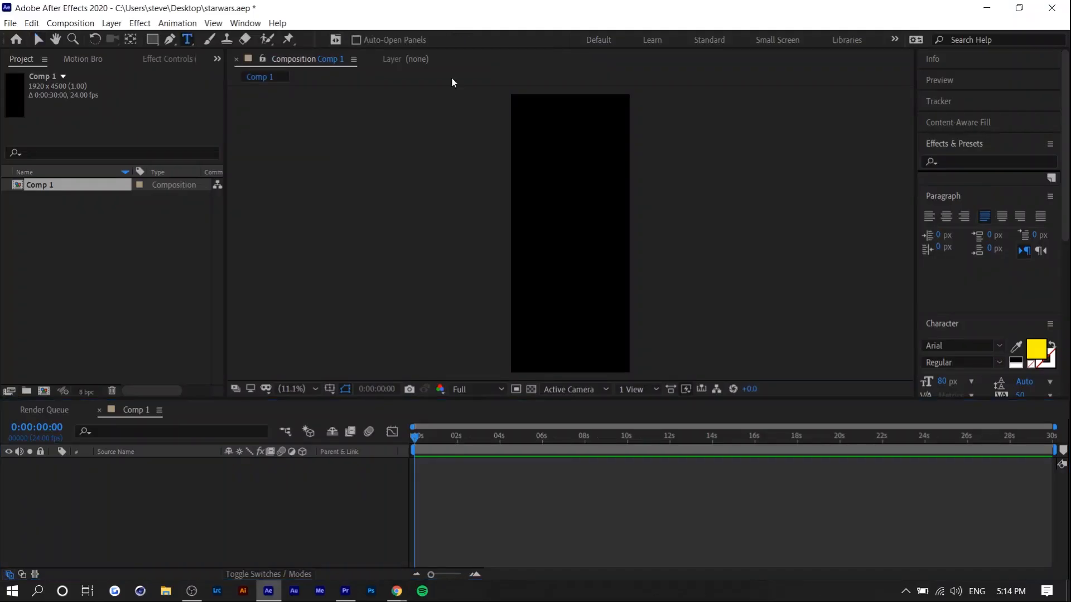
drag(525, 106, 632, 374)
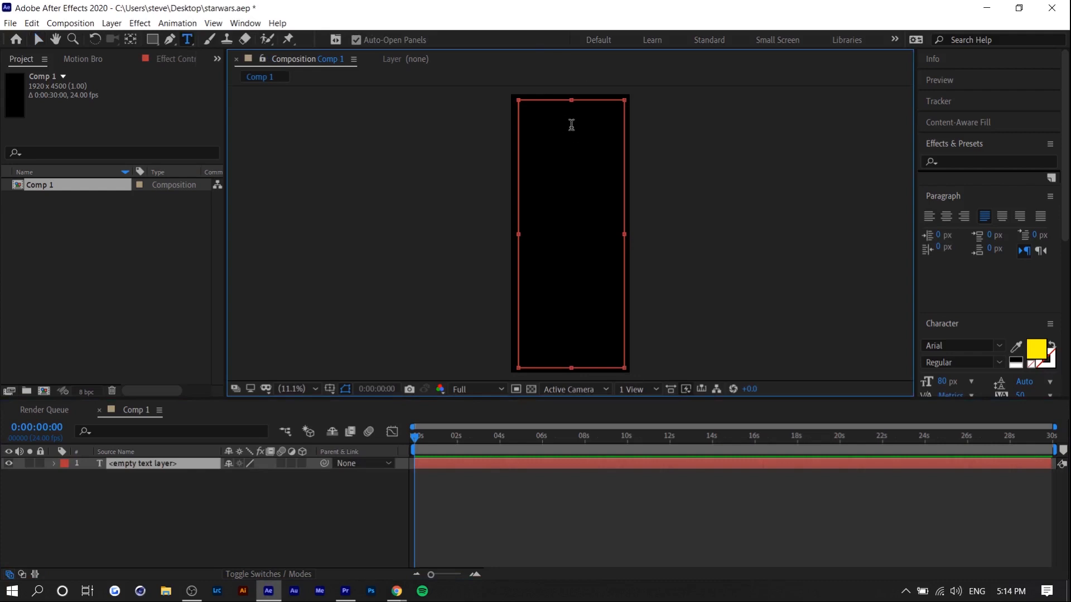
text(Star Wars is an American epic space-opera[1] media franchise created by George Lucas, which began with the eponymous 1977 film[a] and quickly became a worldwide pop-culture phenomenon. The franchise has been expanded into various films and other media, including television series, video games, novels, comic books, theme park attractions, and themed areas, comprising an all-encompassing fictional universe.[b] The franchise holds a Guinness World Records title for the "Most successful film merchandising franchise."[3] In 2020, the Star Wars franchise's total value was estimated at US$70 billion, and it is currently the fifth-highest-grossing media franchise of all time.  The original film, retroactively subtitled Episode IV: A New Hope, was followed by the sequels Episode V: The Empire Strikes Back (1980) and Episode VI: Return of the Jedi (1983), forming the original Star Wars trilogy. A prequel trilogy was later released, consisting of Episode I: The Phantom Menace (1999), Episode II: Attack of the Clones (2002), and Episode III: Revenge of the Sith (2005). In 2012, Lucas sold his production company to Disney, relinquishing his ownership of the franchise. The subsequently produced sequel trilogy consists of Episode VII: The Force Awakens (2015), Episode VIII: The Last Jedi (2017), and Episode IX: The Rise of Skywalker (2019). Together, the three trilogies form what has been referred to as the "Skywalker saga". All nine films were nominated for Academy Awards (with wins going to the first two released) and were commercially successful. Together with the theatrical spin-off films Rogue One (2016) and Solo: A Star Wars Story (2018), the combined box office revenue of the films equates to over US$10 billion,[4] and it is currently the second-highest-grossing film franchise.[5])
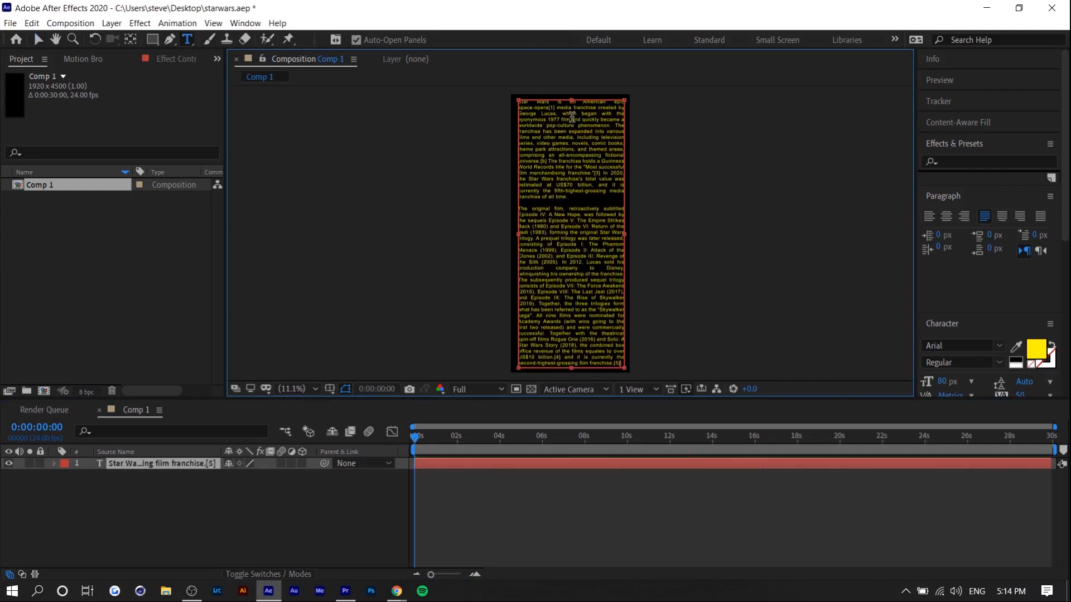
Set the font size of all the pasted text to 82 px.
key(ctrl+a)
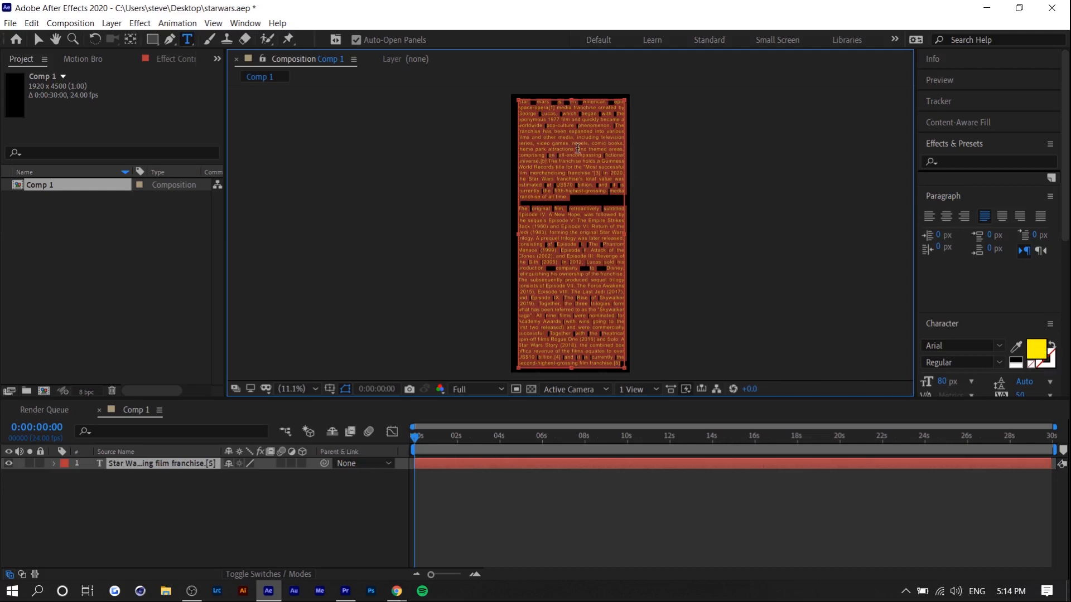
scroll(948, 262, down, 2)
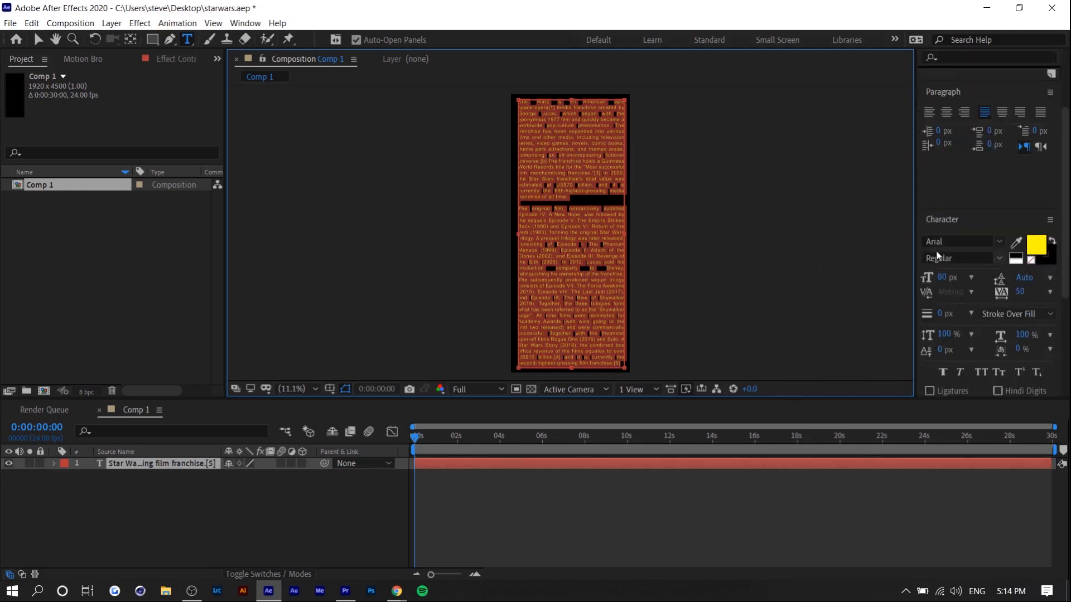
click(246, 23)
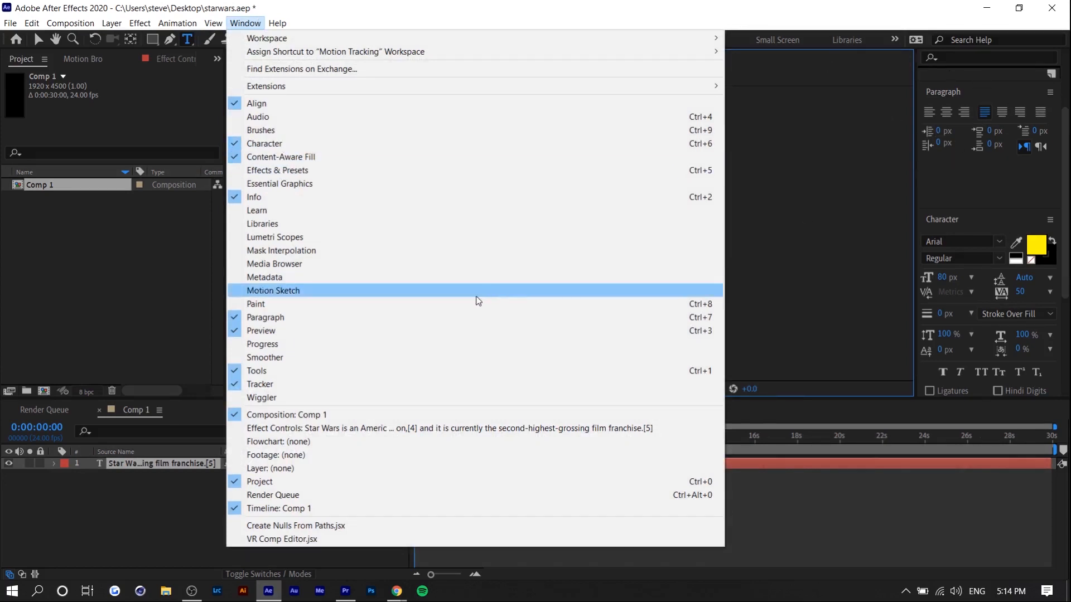
click(240, 21)
mouse_move(943, 279)
mouse_down()
mouse_move(930, 277)
mouse_move(963, 276)
mouse_move(942, 281)
mouse_up()
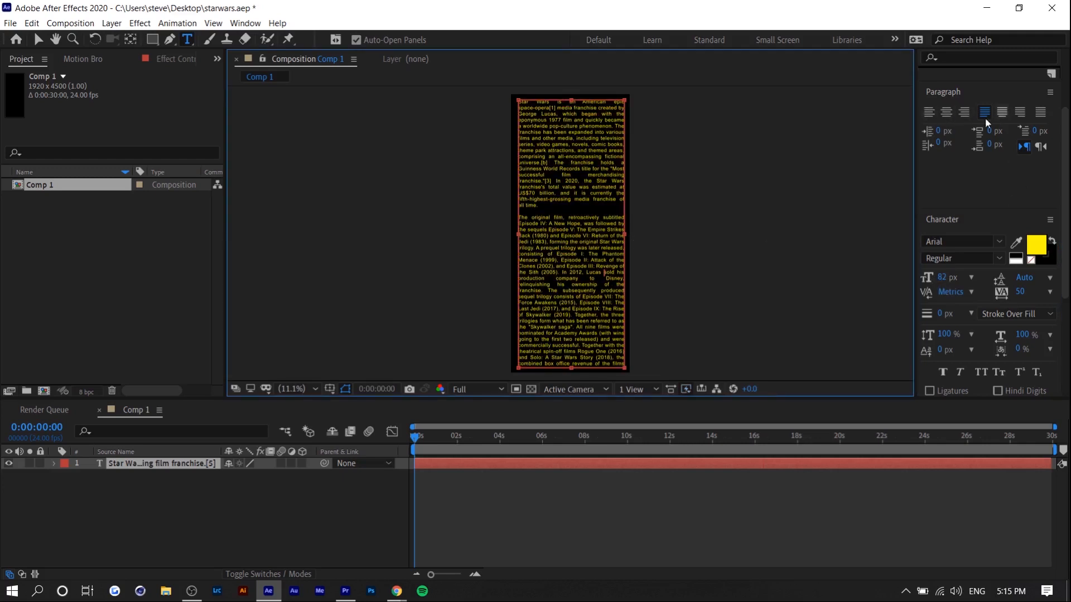
Try centered, last-line-centered and last-line-right alignment on the text, then return it to justification with the last line left.
click(950, 112)
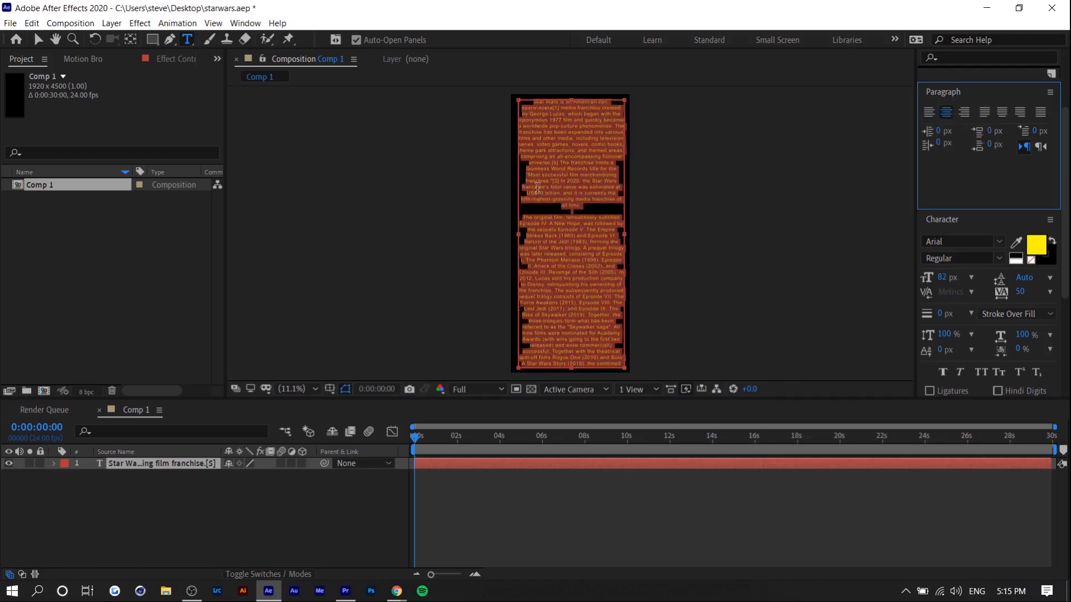
click(1003, 113)
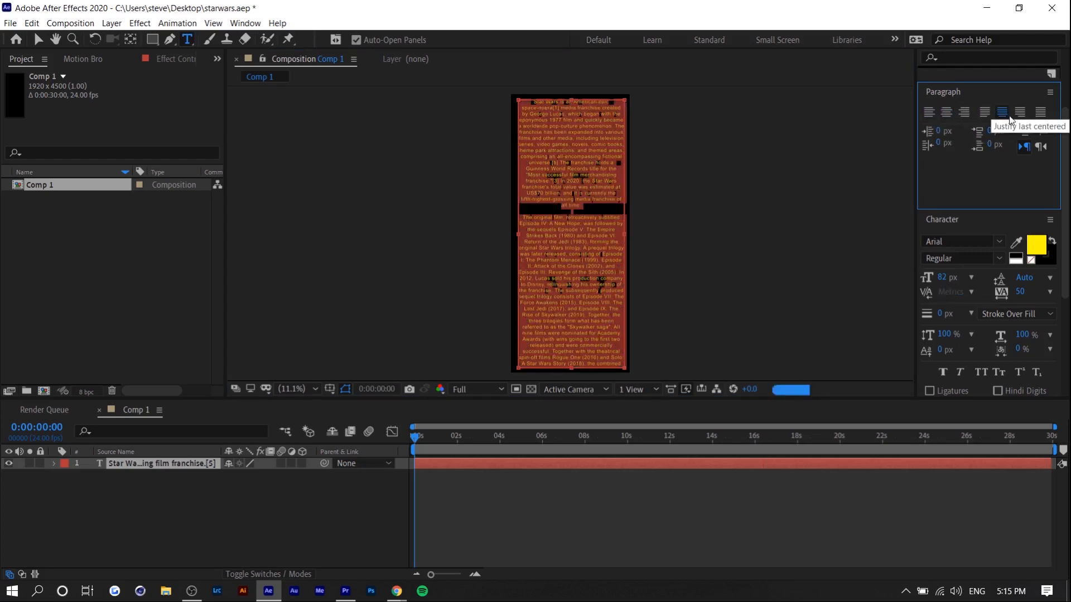
click(1020, 112)
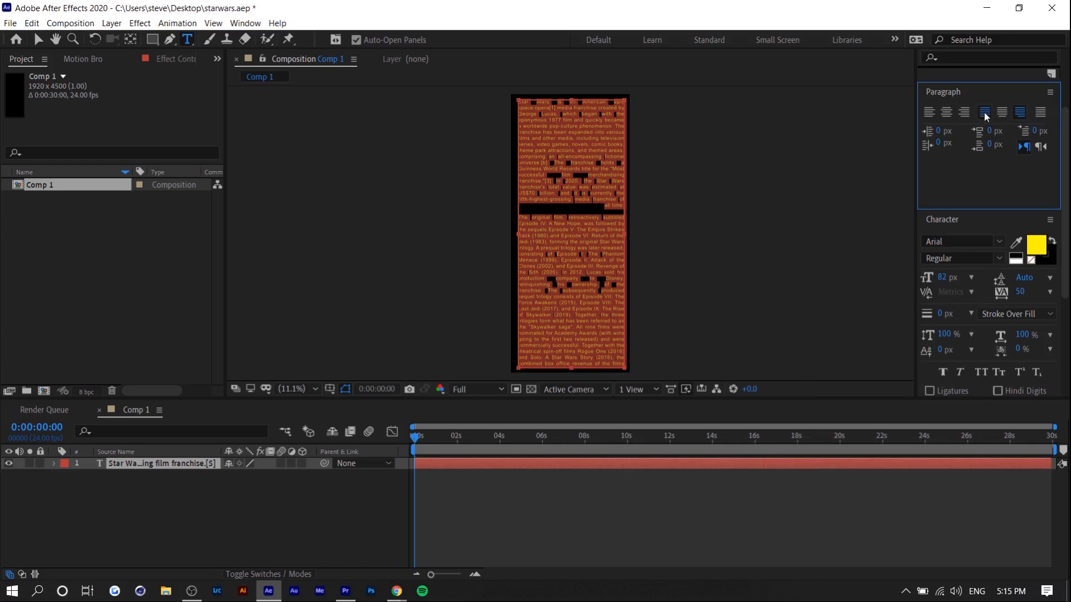
click(984, 111)
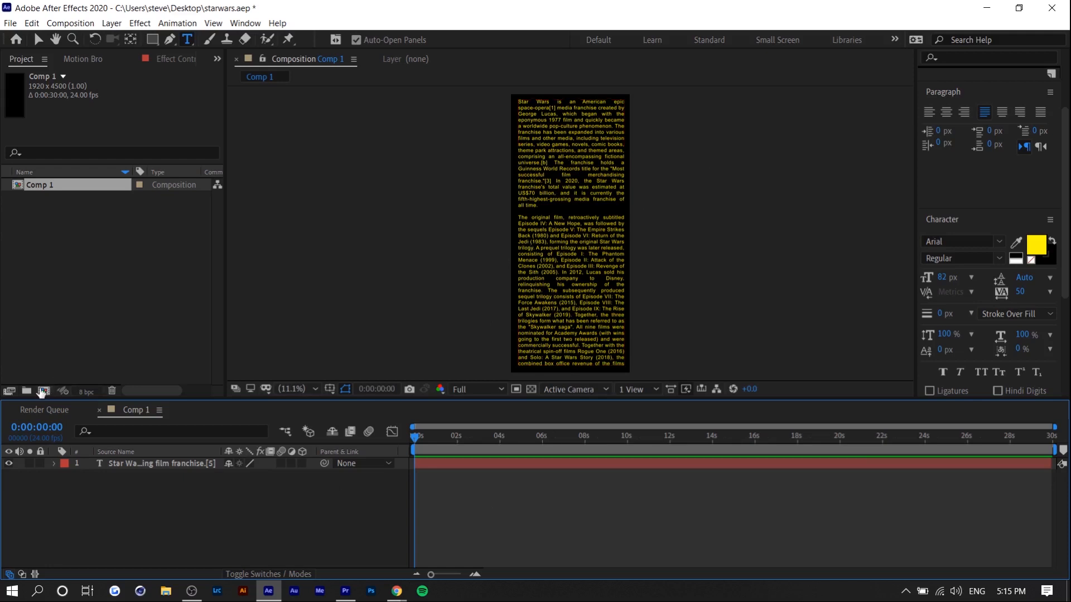
Create a second composition with a height of 1080 px and place Comp 1 in its timeline.
click(43, 391)
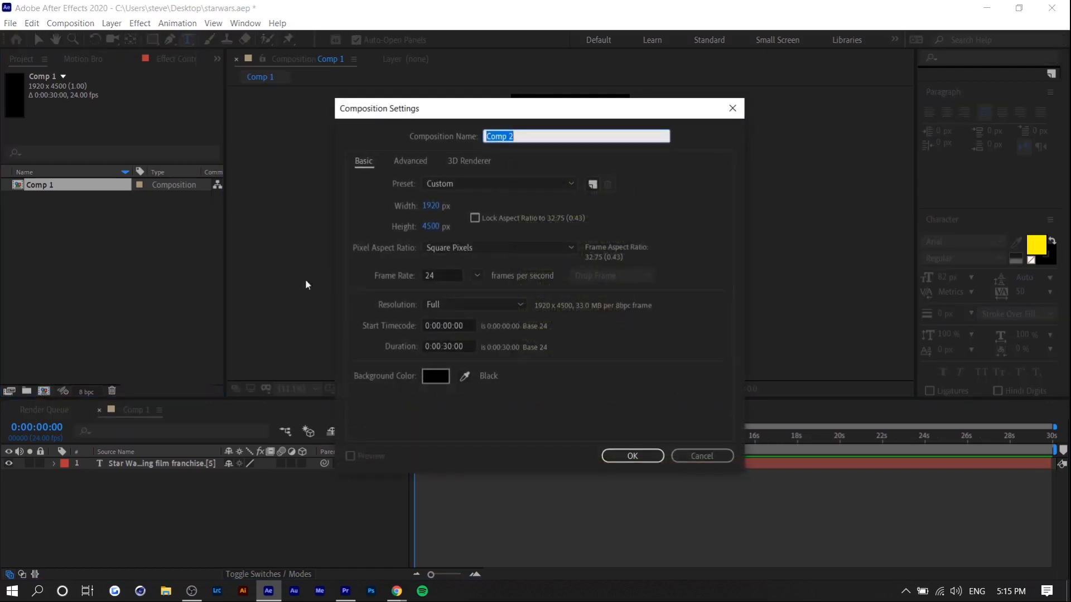
click(429, 227)
text(1080)
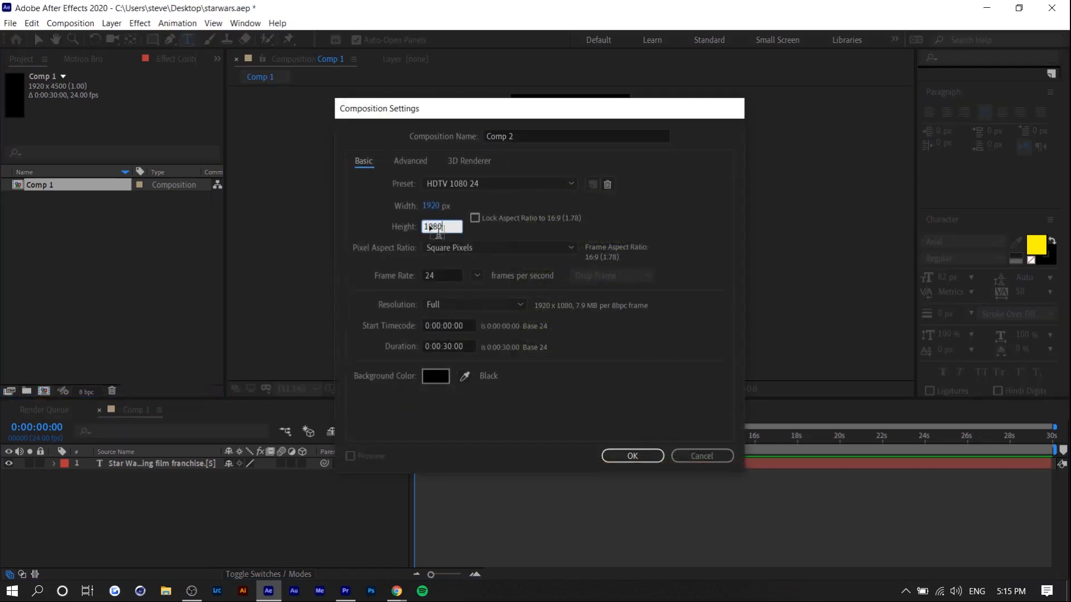
key(Return)
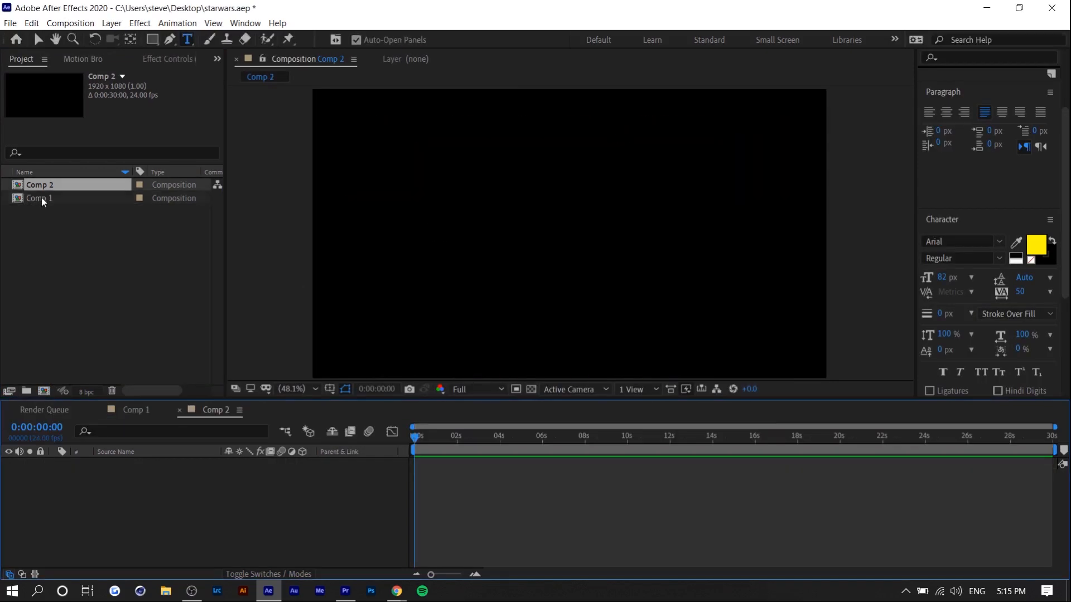
drag(41, 197, 446, 483)
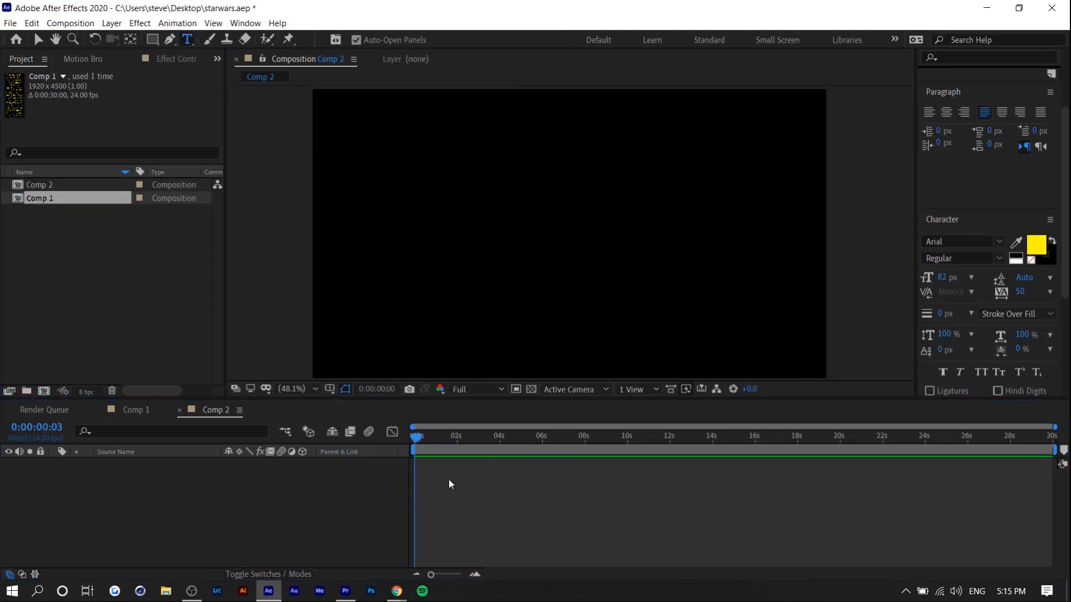
drag(416, 436, 565, 436)
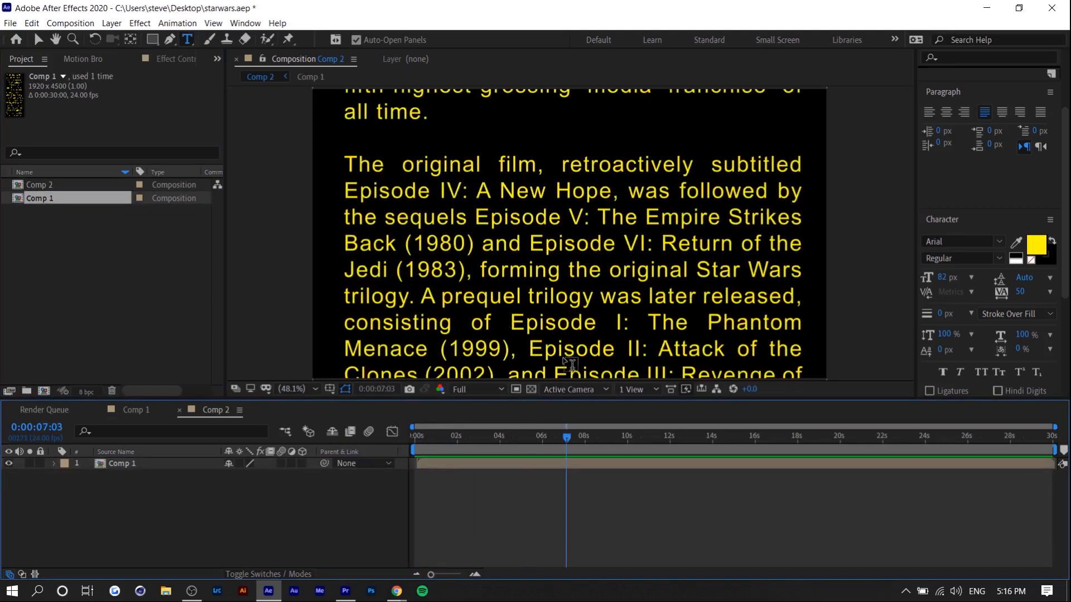
Try sliding the Comp 1 layer upward through the frame, then undo the last moves.
mouse_move(512, 312)
mouse_down()
mouse_move(515, 139)
mouse_move(499, 168)
mouse_move(502, 329)
mouse_move(493, 160)
mouse_up()
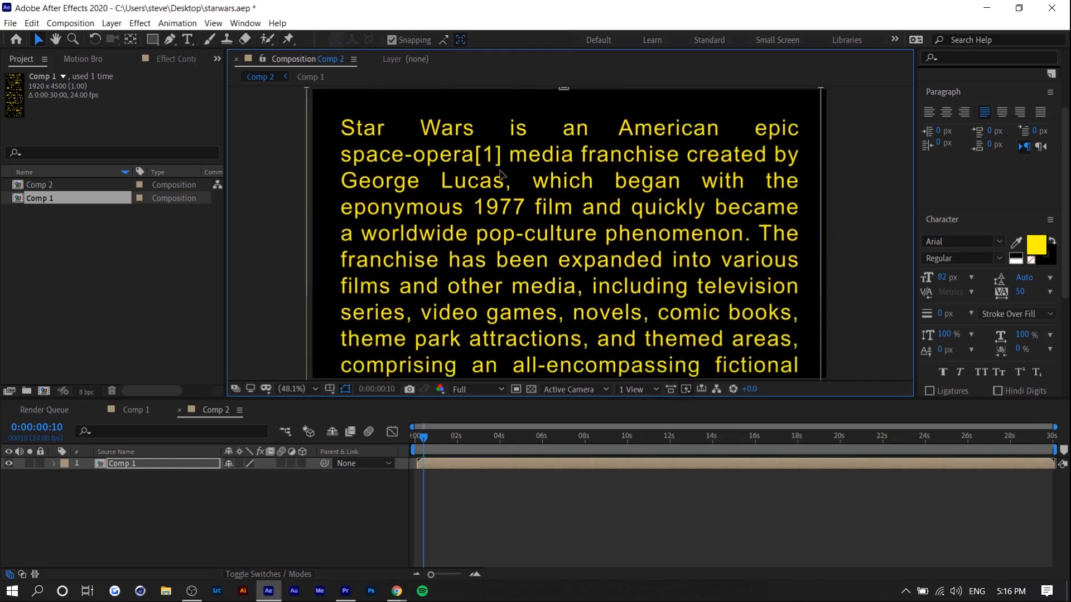
drag(477, 254, 480, 142)
mouse_move(480, 374)
mouse_down()
mouse_move(494, 305)
mouse_move(496, 168)
mouse_move(477, 135)
mouse_up()
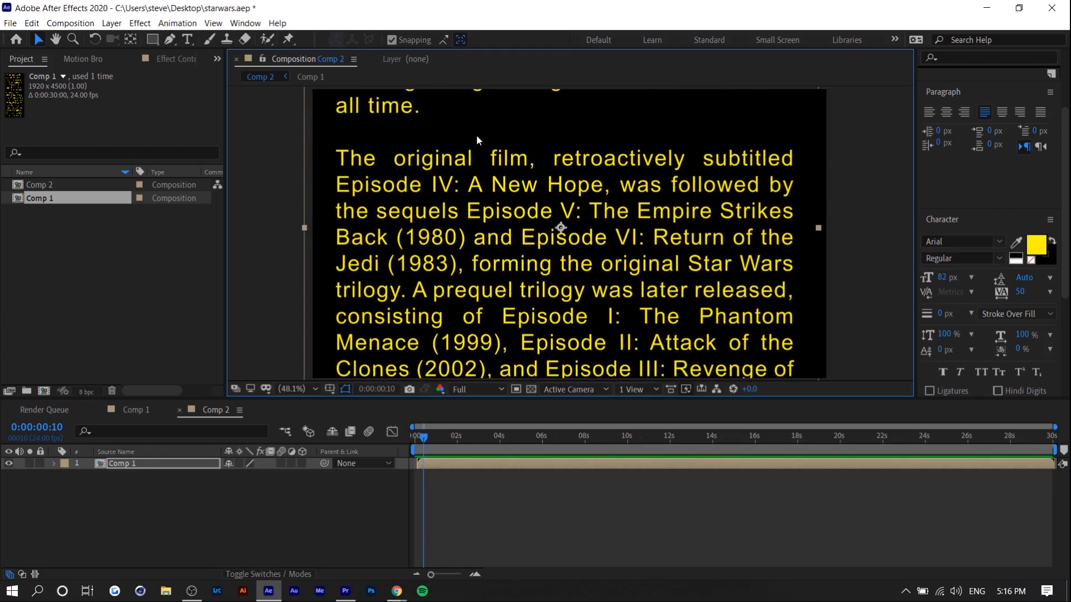
key(ctrl+z)
key(ctrl+z)
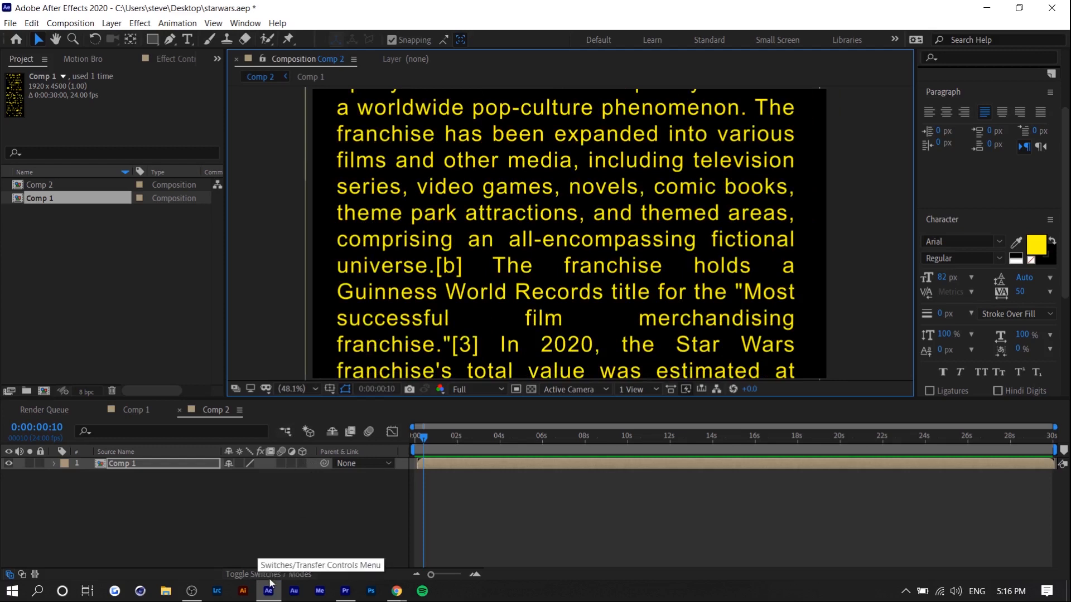
Make the Comp 1 layer a 3D layer and reveal its transform properties.
click(293, 575)
click(292, 576)
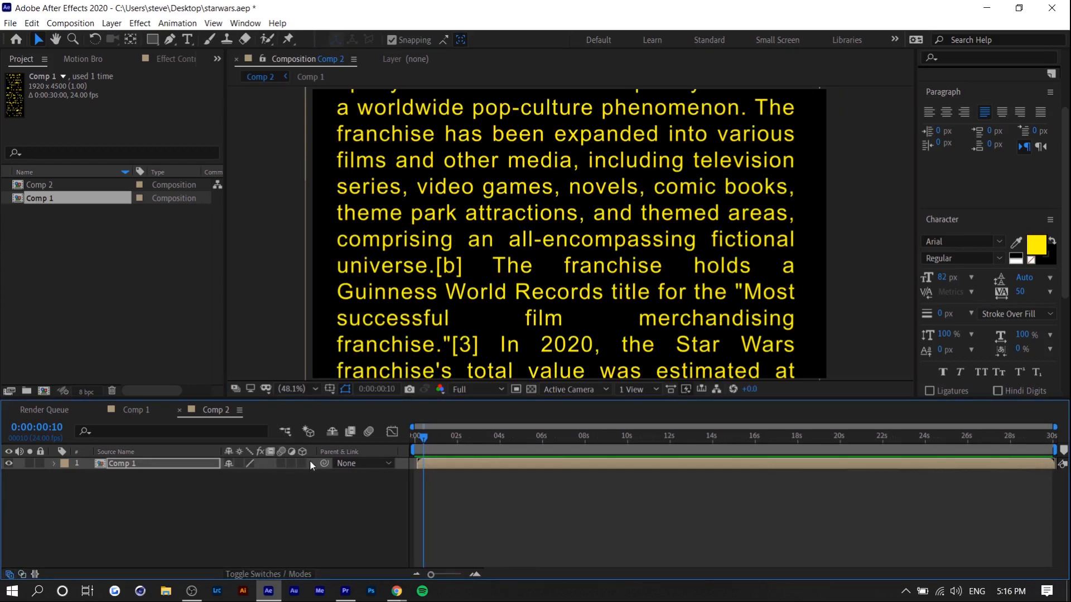
click(304, 464)
click(54, 464)
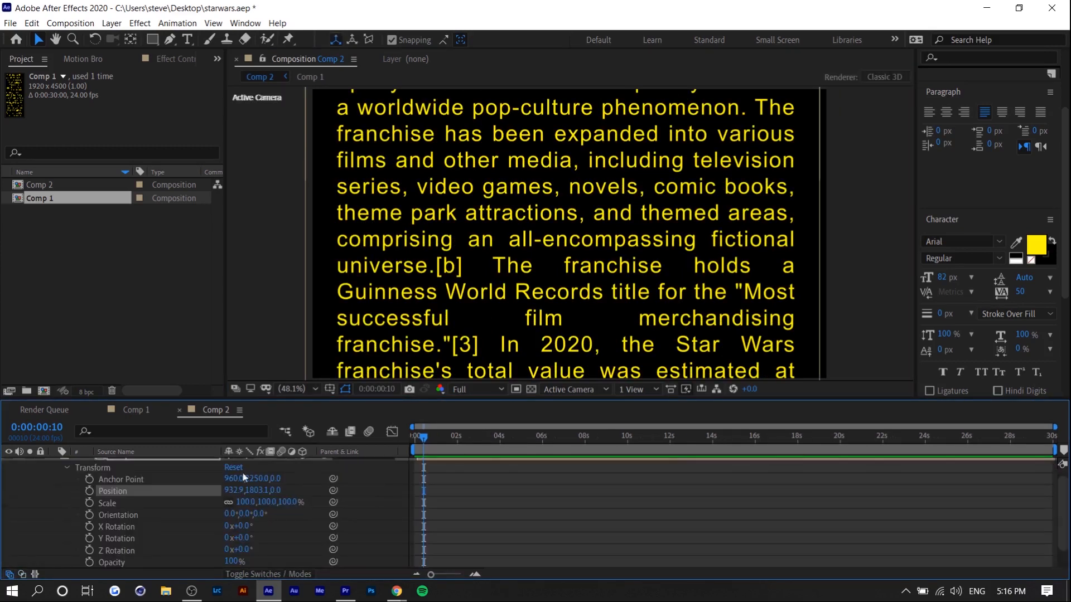
Tilt the Comp 1 layer backward by setting its X Rotation to -75°.
scroll(292, 488, up, 1)
scroll(118, 536, down, 3)
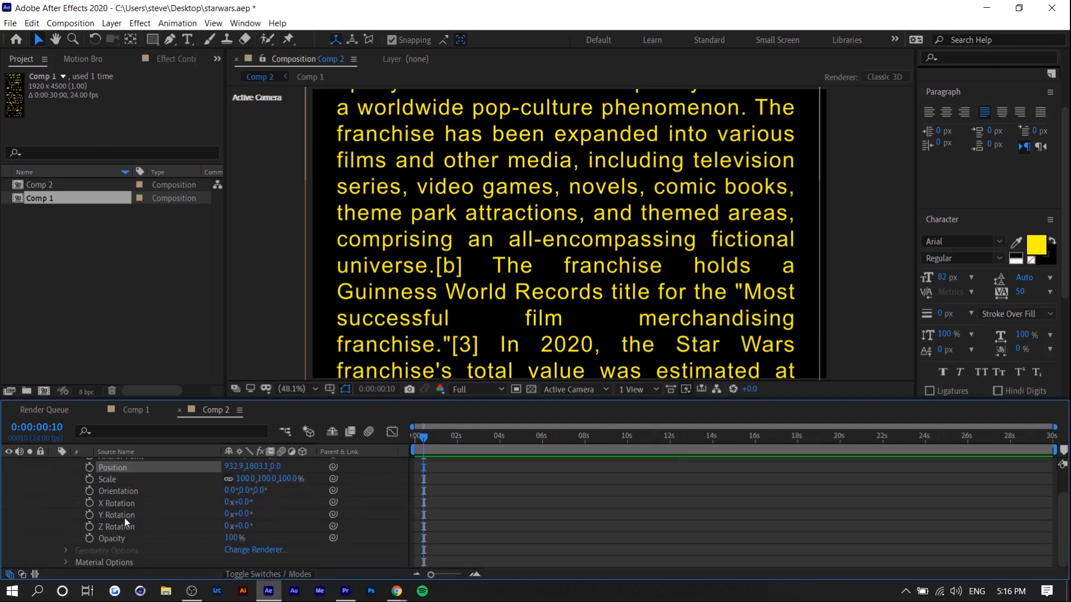
drag(246, 502, 218, 504)
click(245, 502)
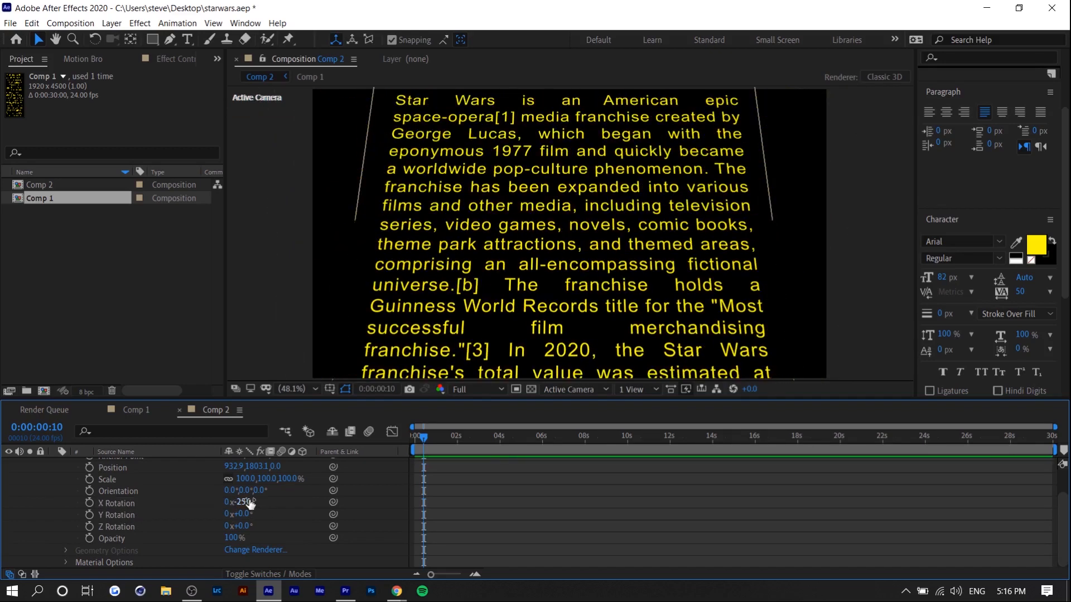
text(-75)
key(Return)
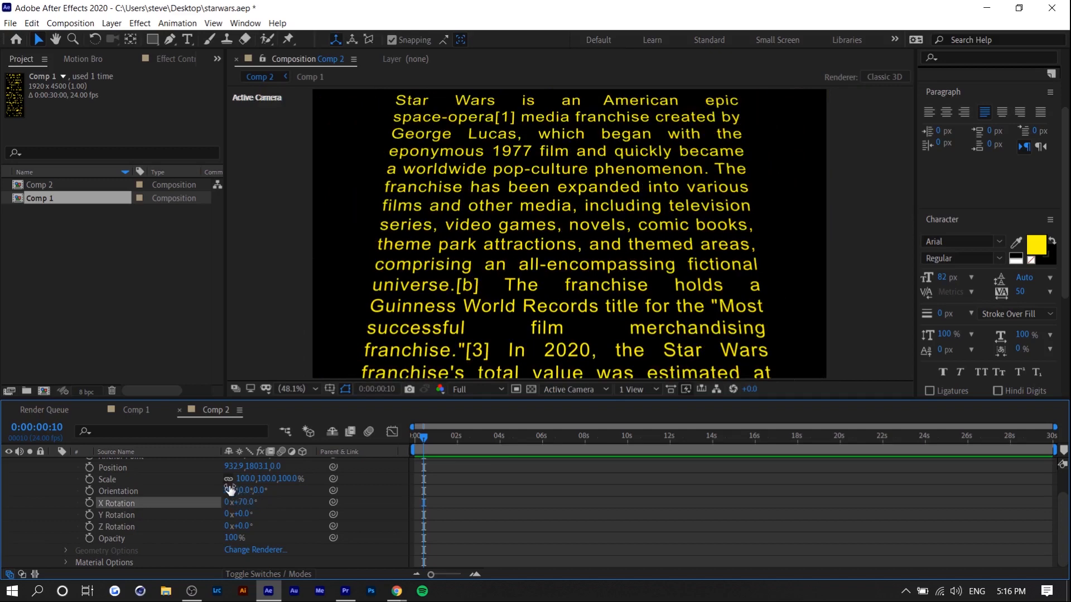
Fit the composition in the viewer and move the tilted Comp 1 layer up to a position of about 938, 1012.
scroll(512, 335, up, 1)
click(303, 388)
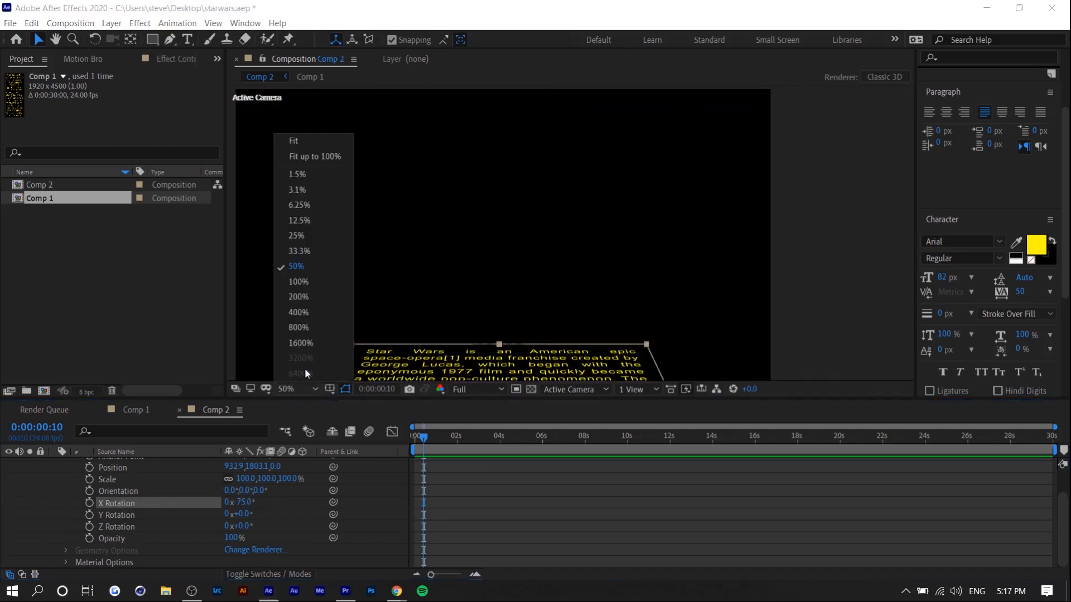
click(328, 148)
drag(558, 342, 556, 238)
drag(624, 322, 623, 299)
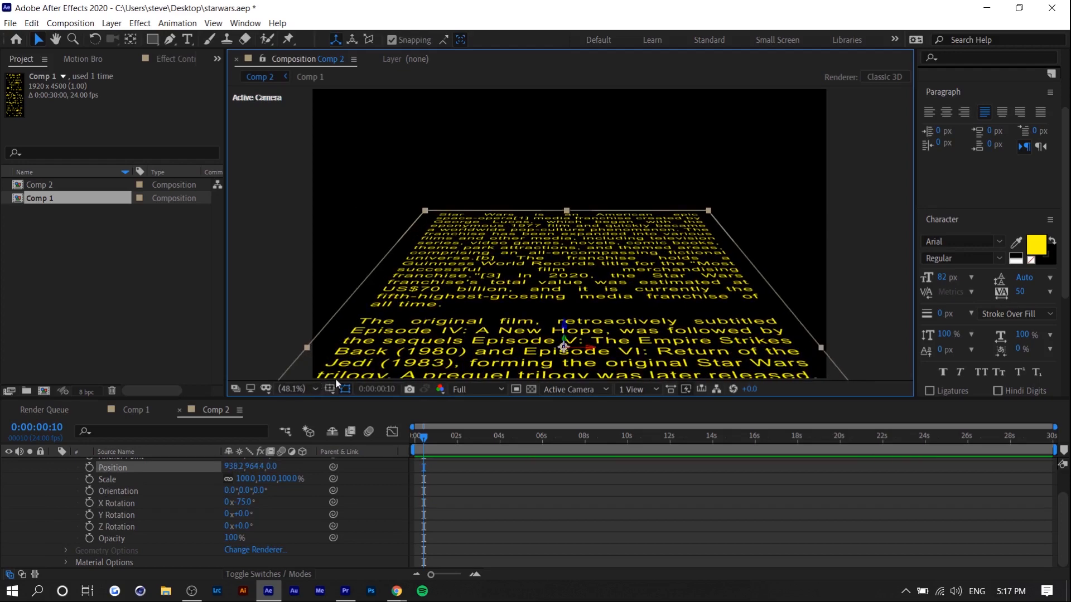
drag(513, 337, 510, 351)
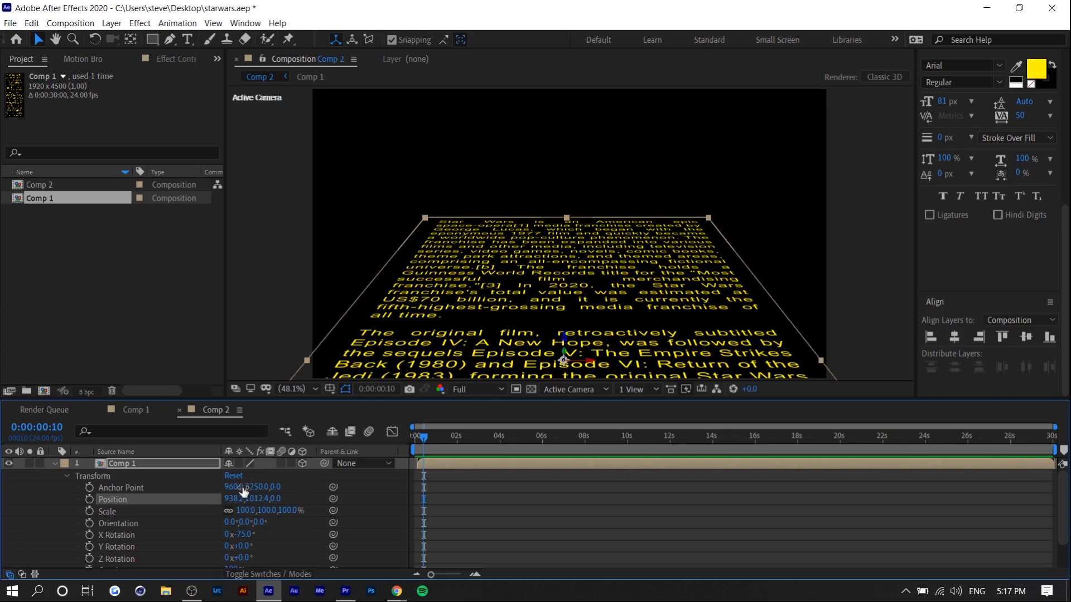
Lower the text in the frame by reducing the Comp 1 layer's Anchor Point Y value to about 801.
drag(248, 489, 3, 549)
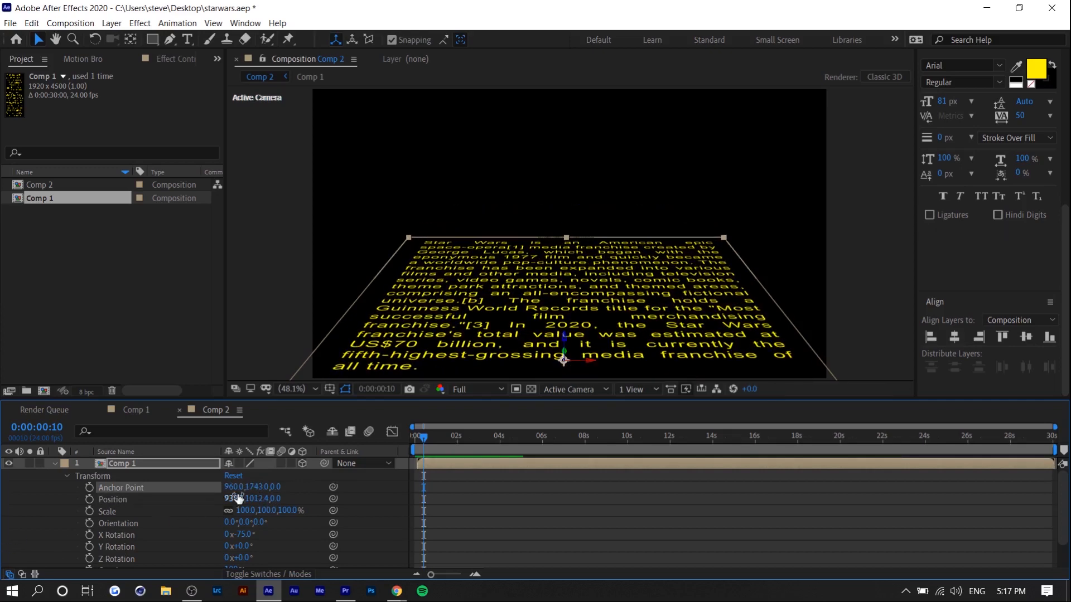
drag(252, 489, 170, 499)
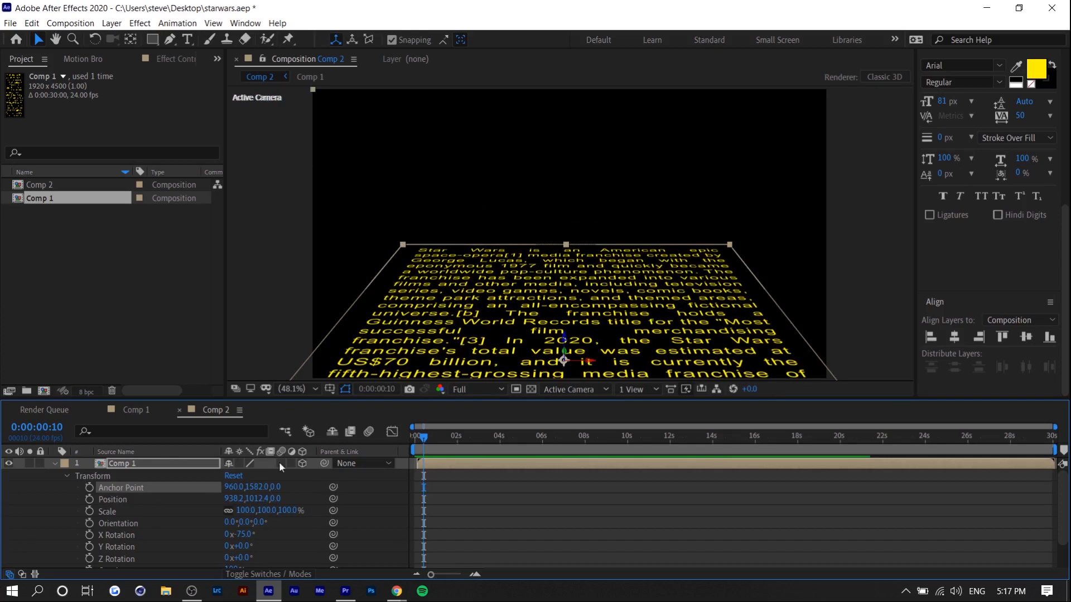
drag(261, 487, 3, 536)
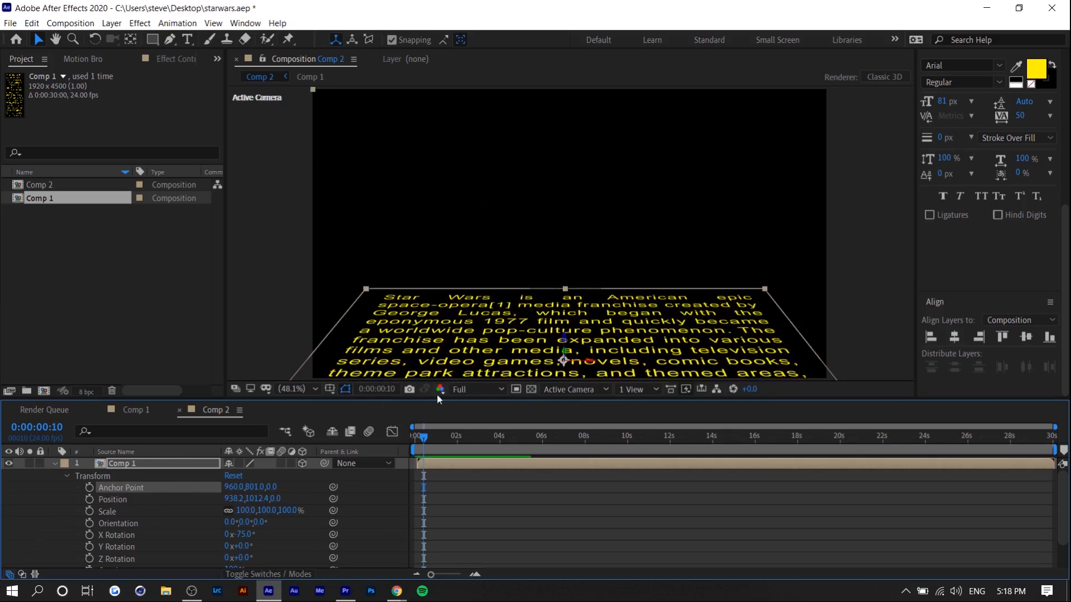
Add an Anchor Point keyframe to the Comp 1 layer at 0:00:00:20 and shift it to the layer's start.
click(504, 494)
drag(426, 441, 432, 404)
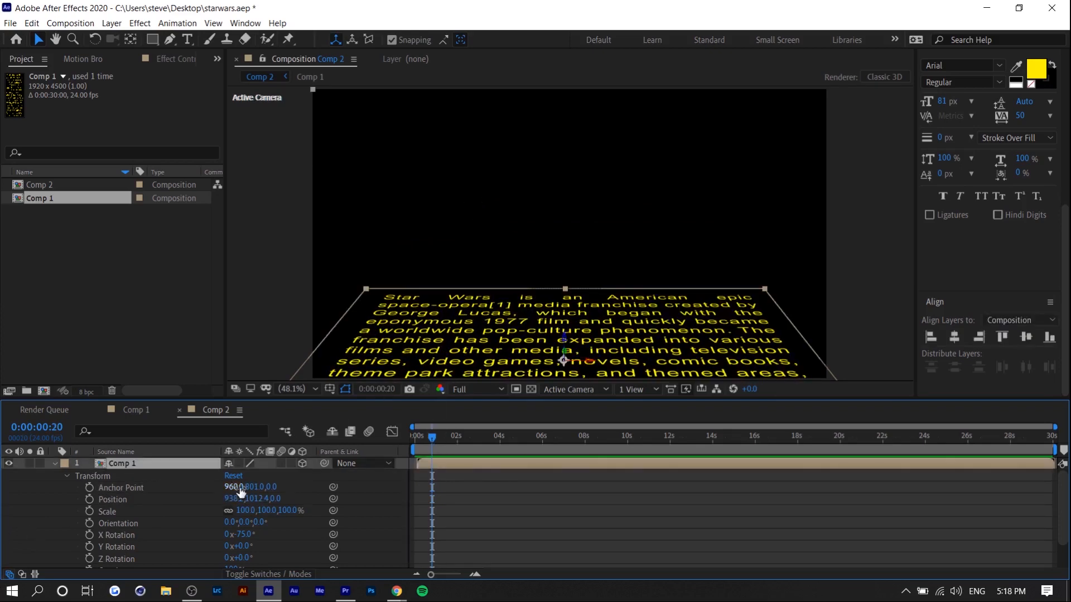
click(90, 488)
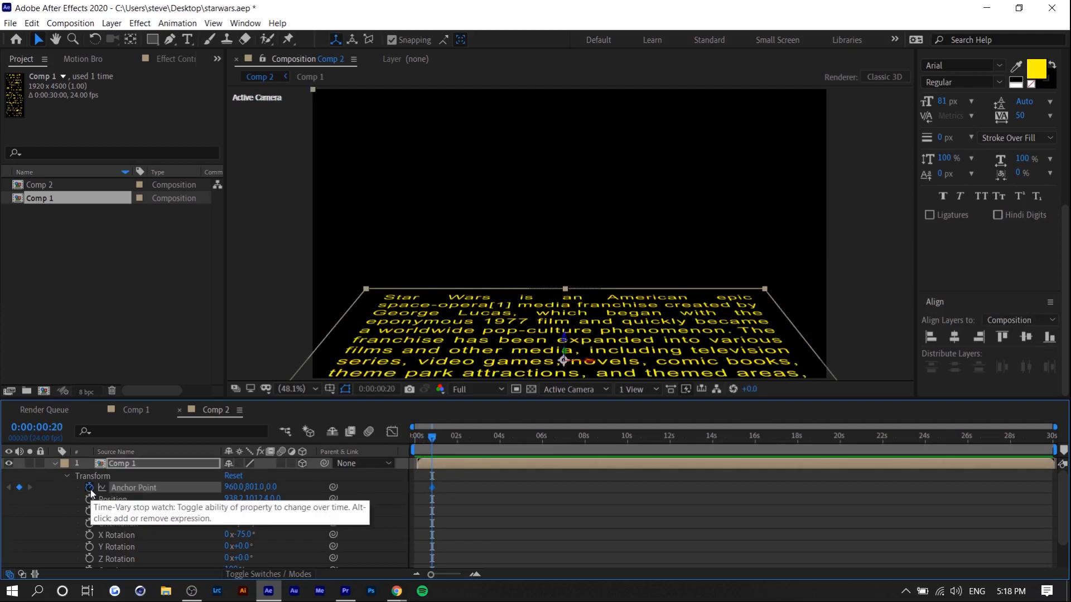
click(428, 492)
drag(432, 487, 417, 488)
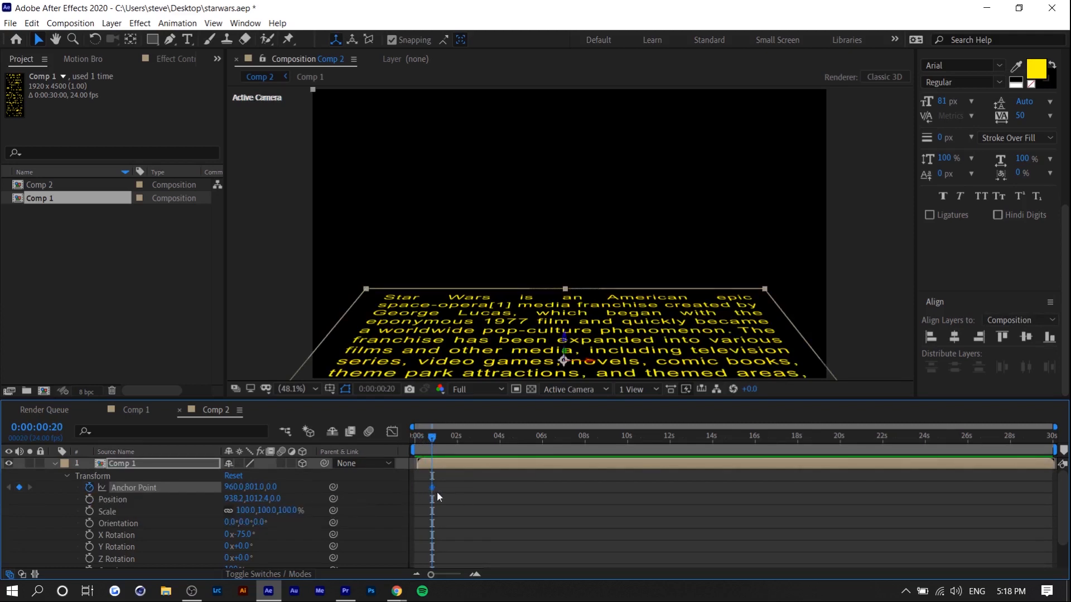
Add an Anchor Point keyframe to the Comp 1 layer at 0:00:29:04 with a Y value of about 8088.
drag(431, 438, 1034, 439)
drag(253, 488, 1070, 473)
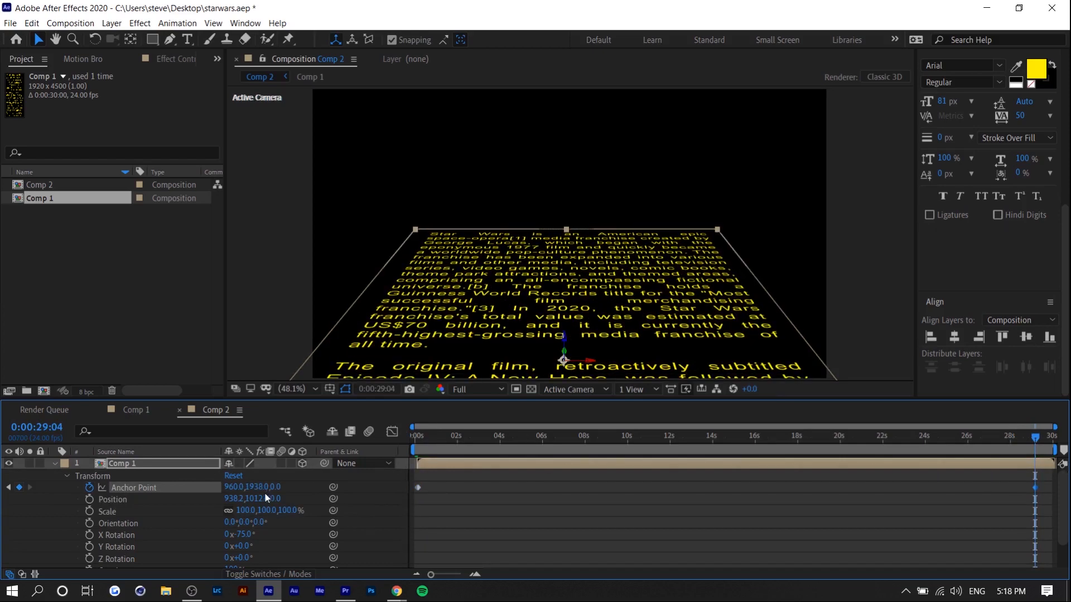
drag(262, 488, 726, 521)
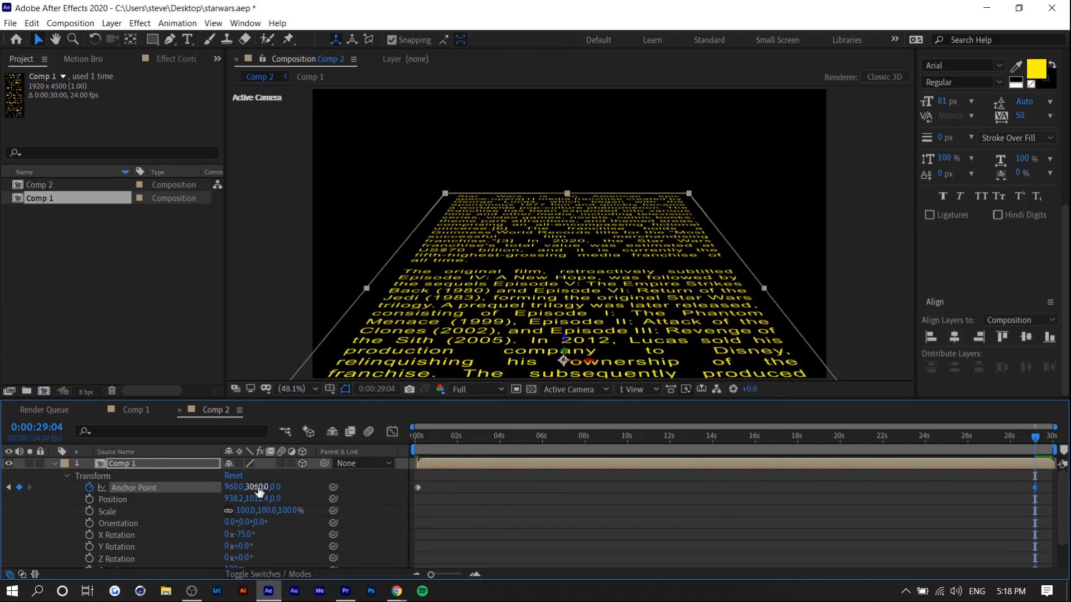
drag(255, 488, 457, 513)
drag(257, 488, 940, 321)
drag(257, 488, 875, 296)
drag(257, 488, 337, 444)
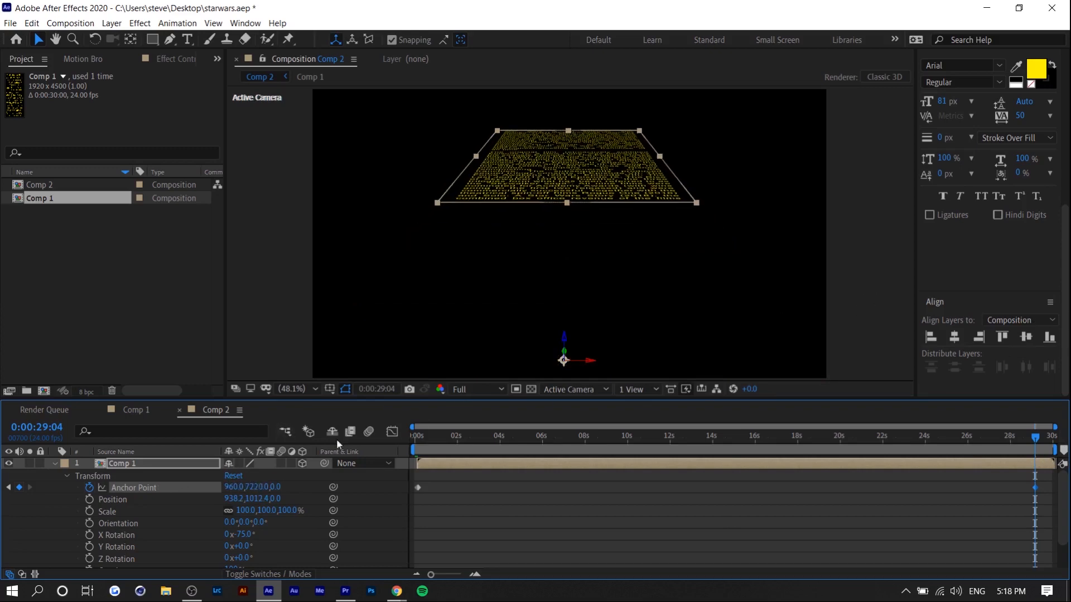
drag(262, 487, 991, 352)
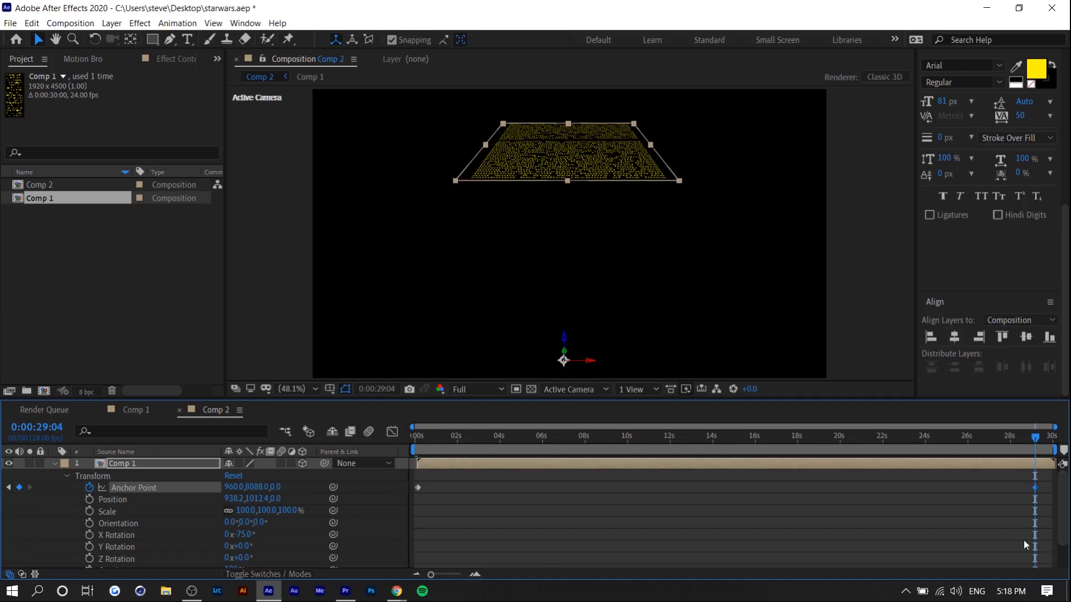
Shift the last Anchor Point keyframe to the end of the Comp 1 layer and preview the crawl.
key(Home)
key(space)
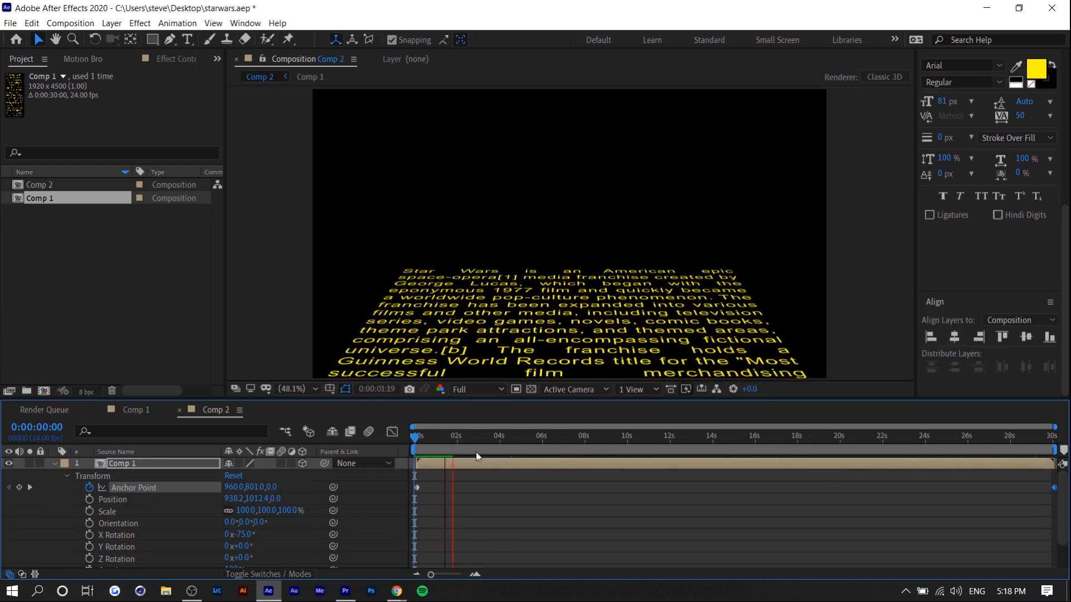
drag(1054, 437, 1018, 440)
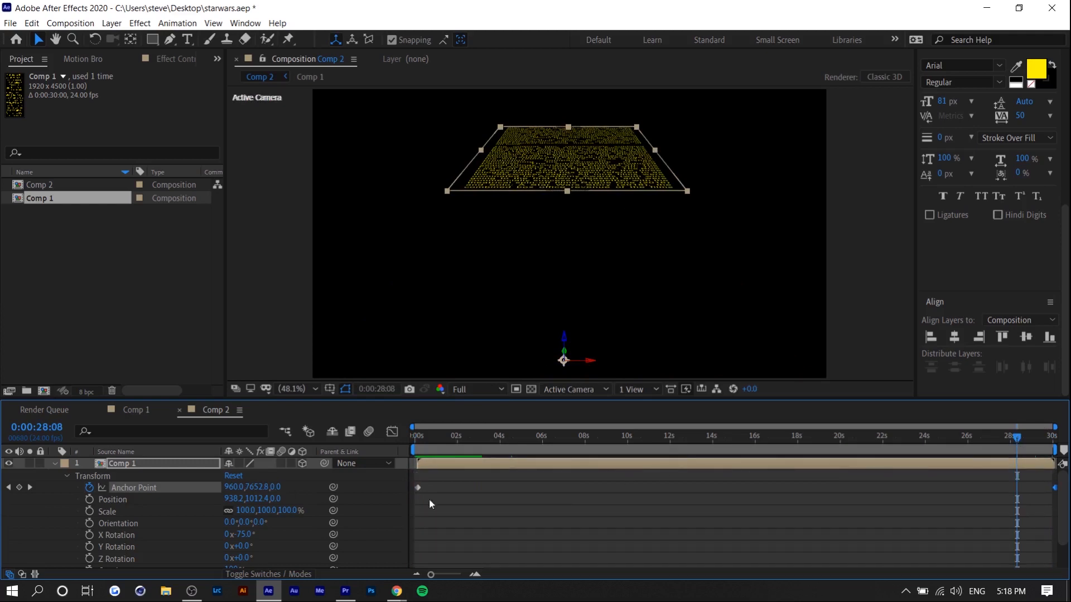
drag(1037, 448, 1064, 447)
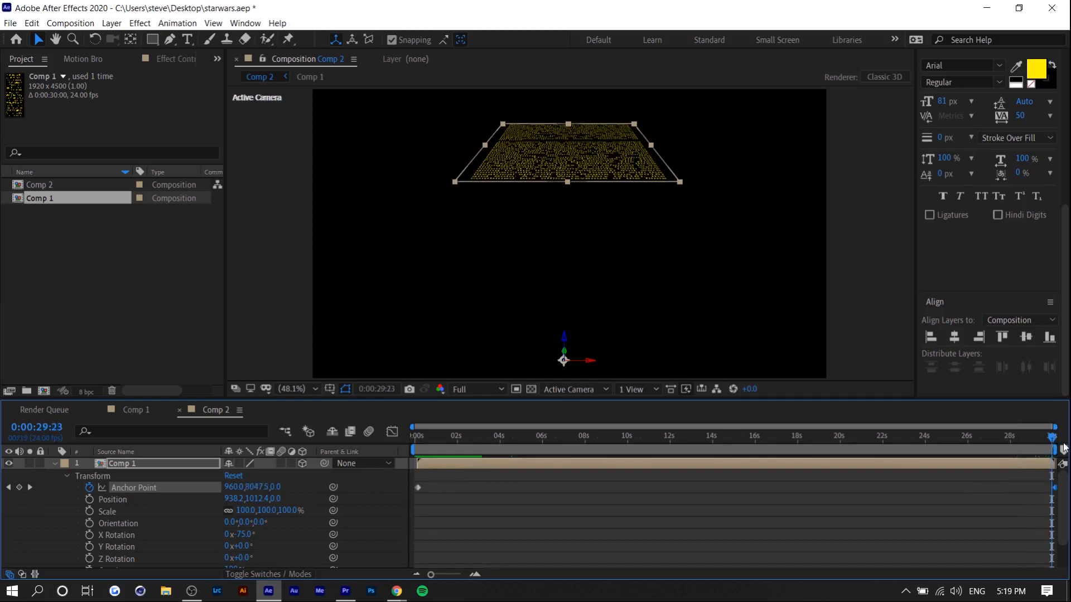
drag(1064, 448, 421, 448)
Pre-compose the Comp 1 layer, moving all its attributes into the new composition.
right_click(131, 463)
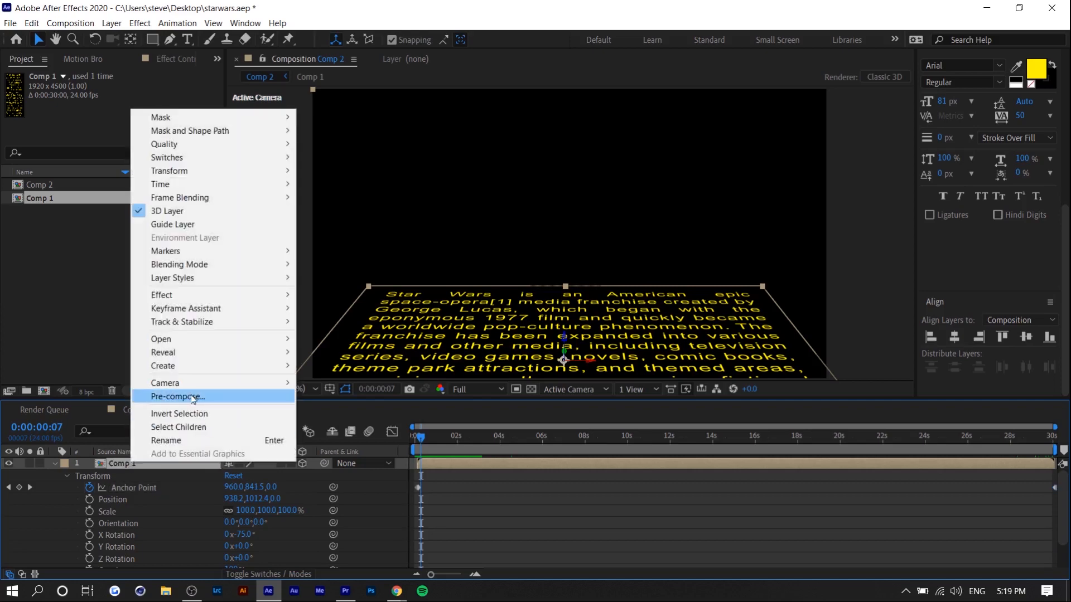
click(192, 396)
click(456, 306)
click(569, 387)
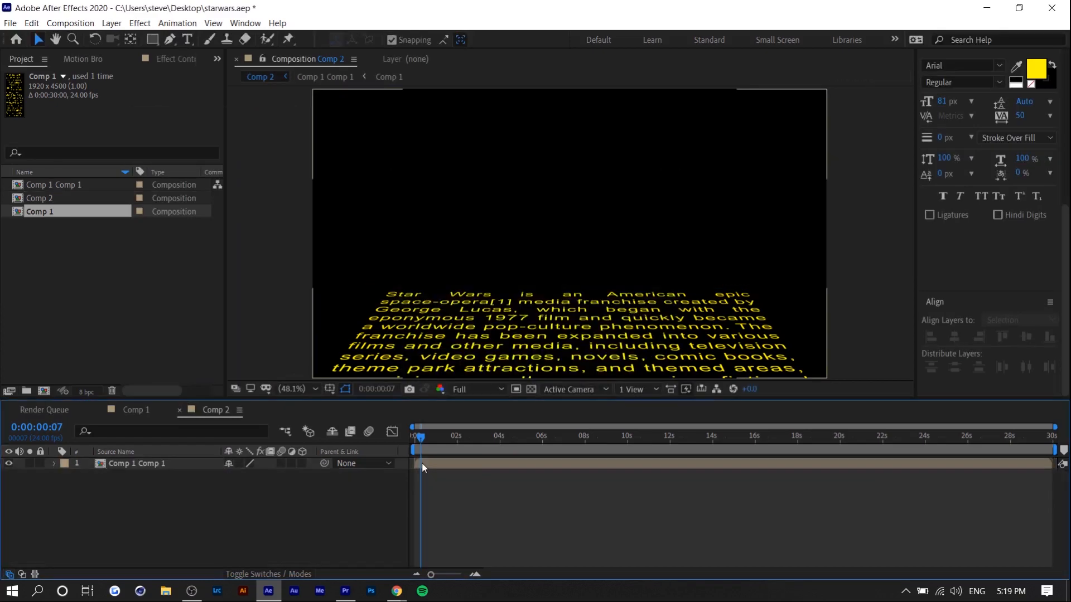
Draw a rectangular mask over about the upper third of the frame on the Comp 1 Comp 1 layer and invert it.
click(152, 39)
click(167, 463)
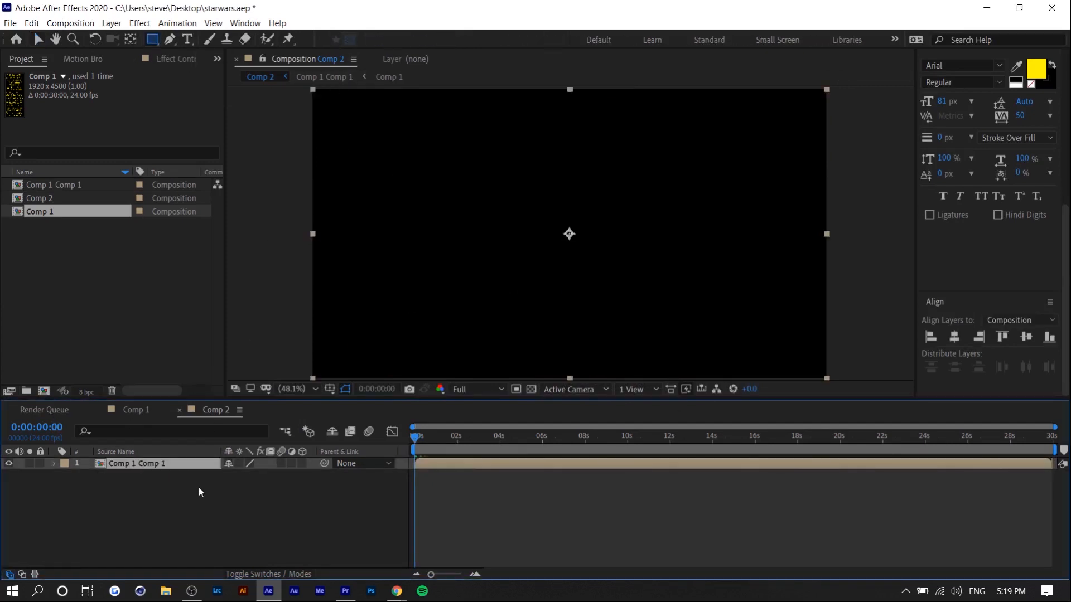
drag(303, 90, 904, 193)
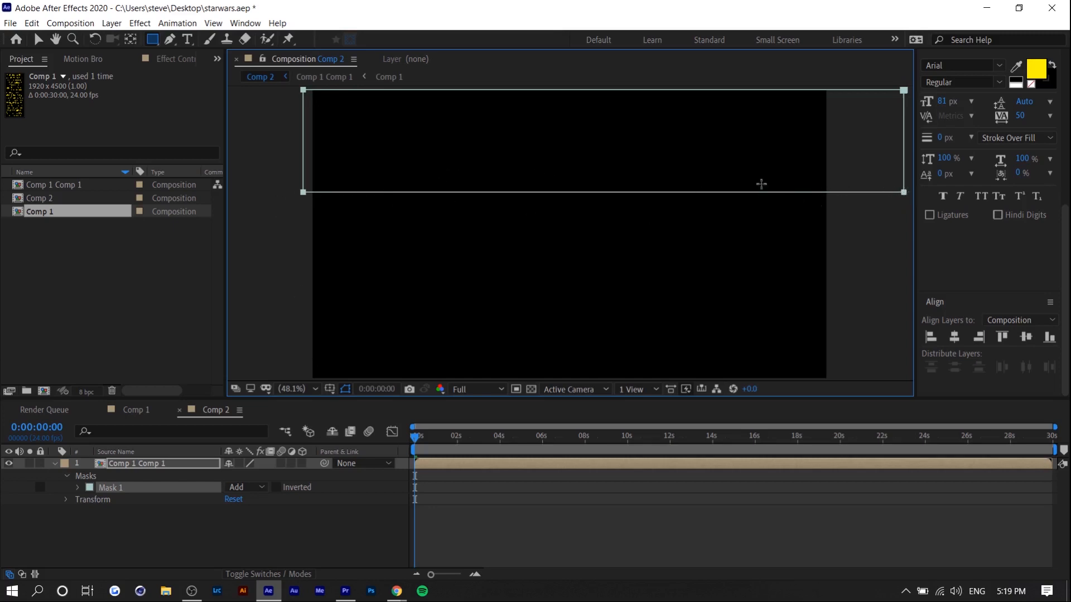
key(space)
click(276, 487)
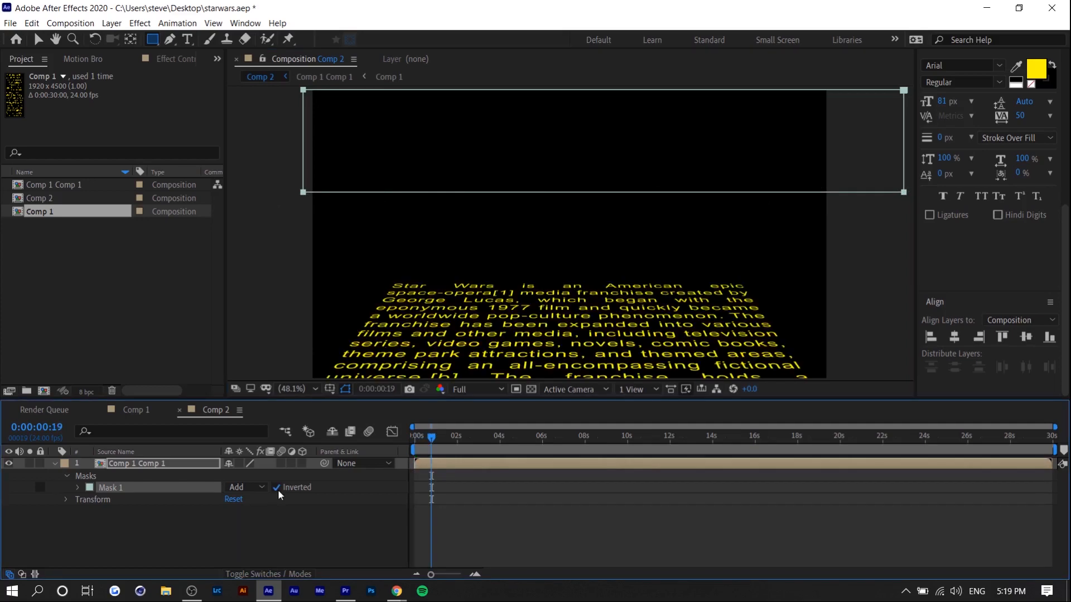
Set Mask 1's feather to 173 pixels and preview the softened edge of the crawl.
drag(445, 443, 756, 436)
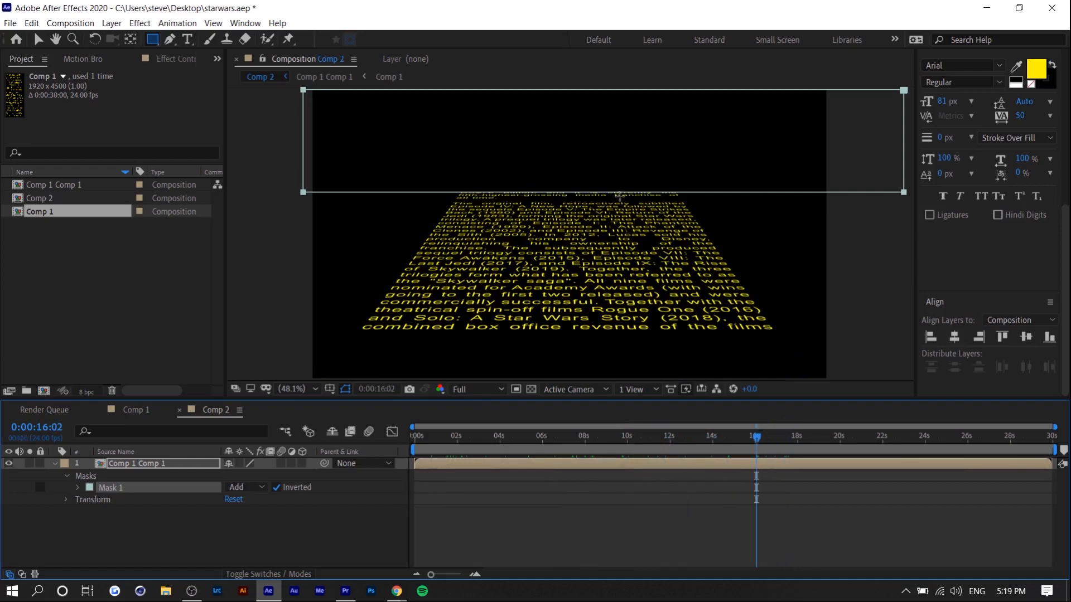
click(78, 488)
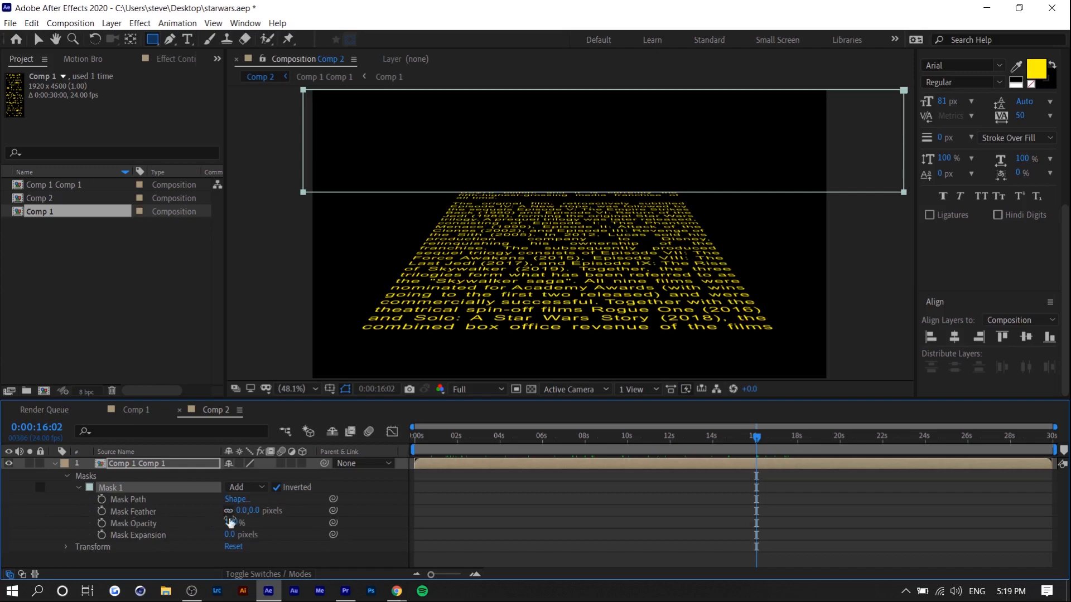
drag(248, 511, 400, 479)
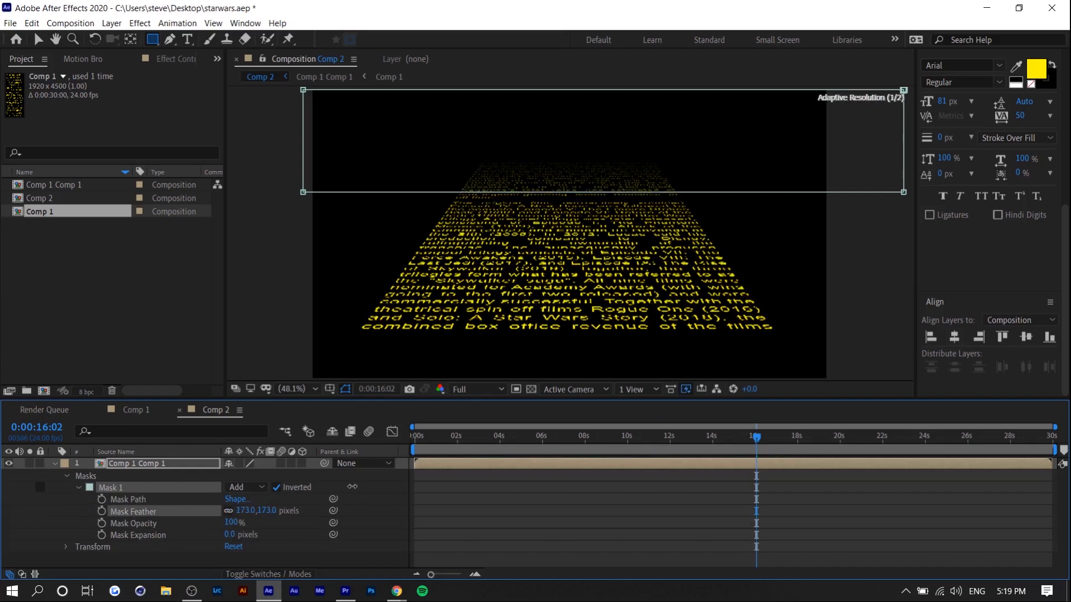
click(568, 486)
drag(416, 437, 619, 434)
key(space)
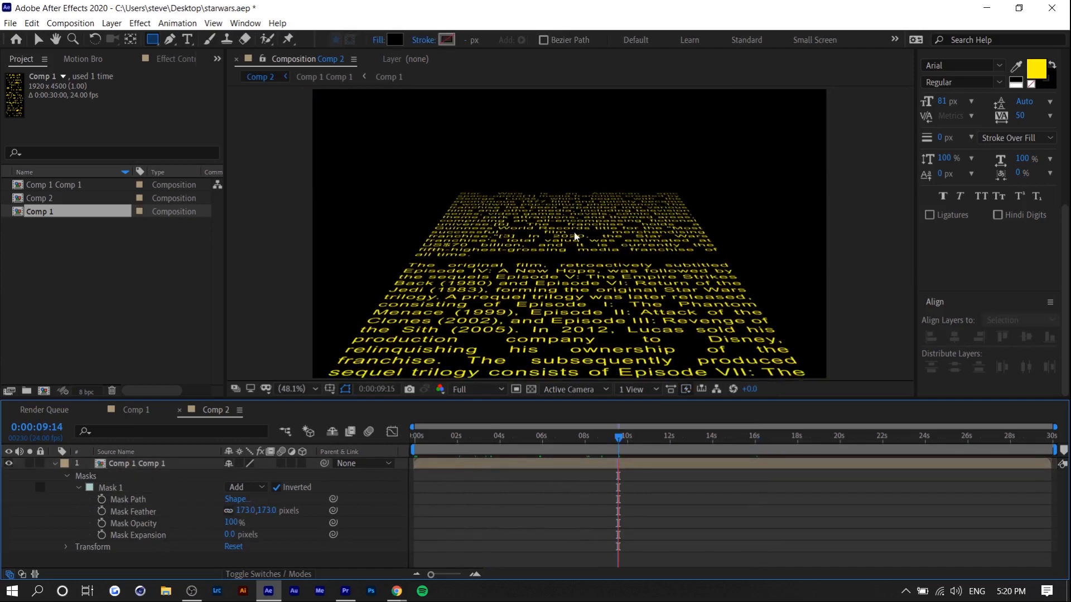
Fade out the Comp 1 Comp 1 layer with Opacity keyframes of 100% near 0:00:26 and 0% at 0:00:29:04.
click(885, 436)
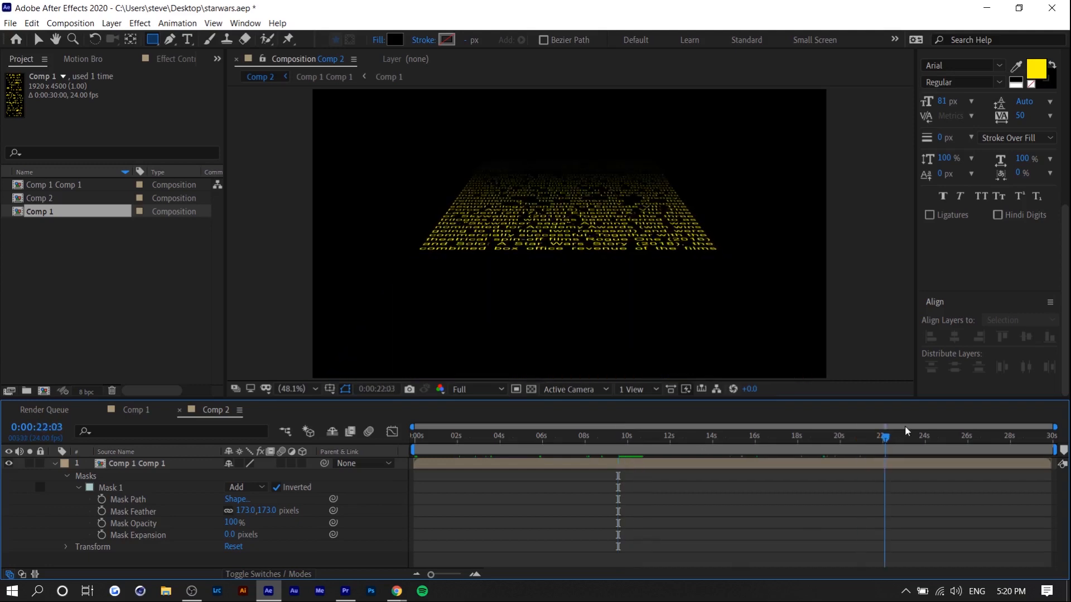
drag(907, 431, 961, 428)
drag(984, 427, 1009, 425)
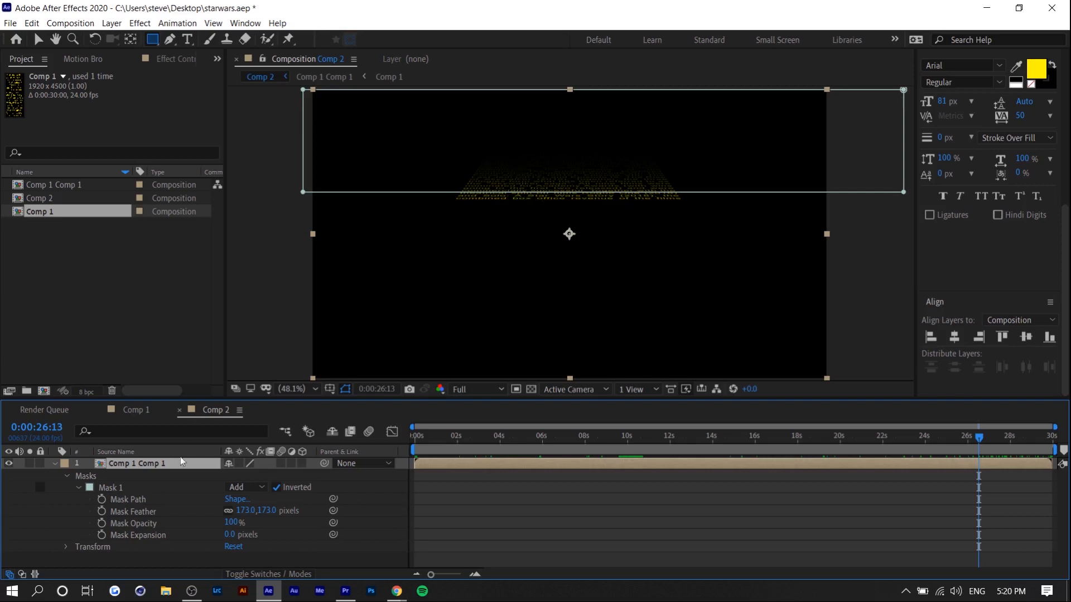
key(t)
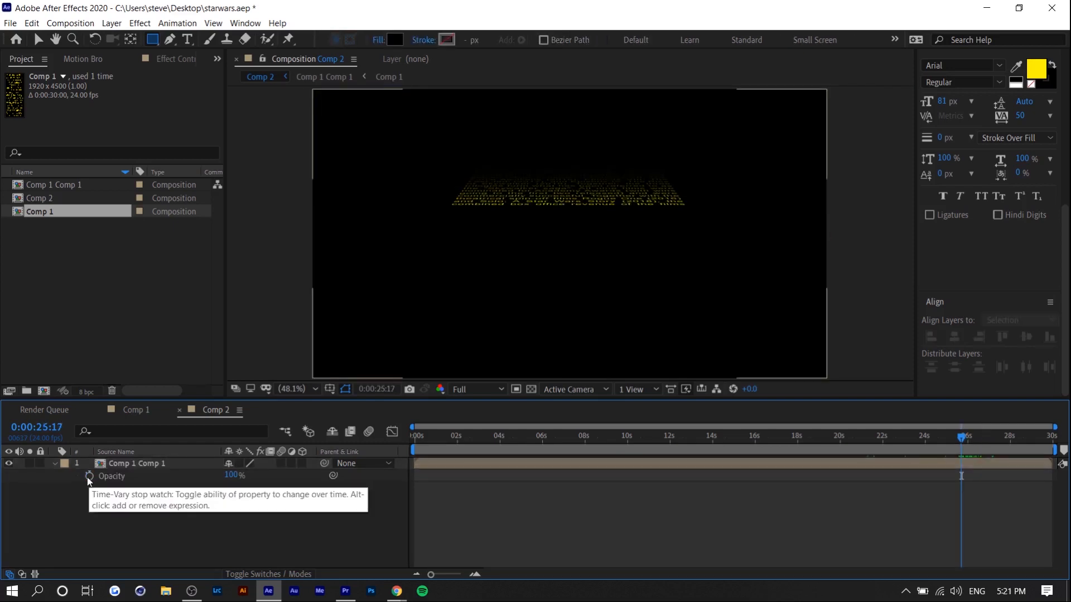
click(89, 476)
click(1012, 437)
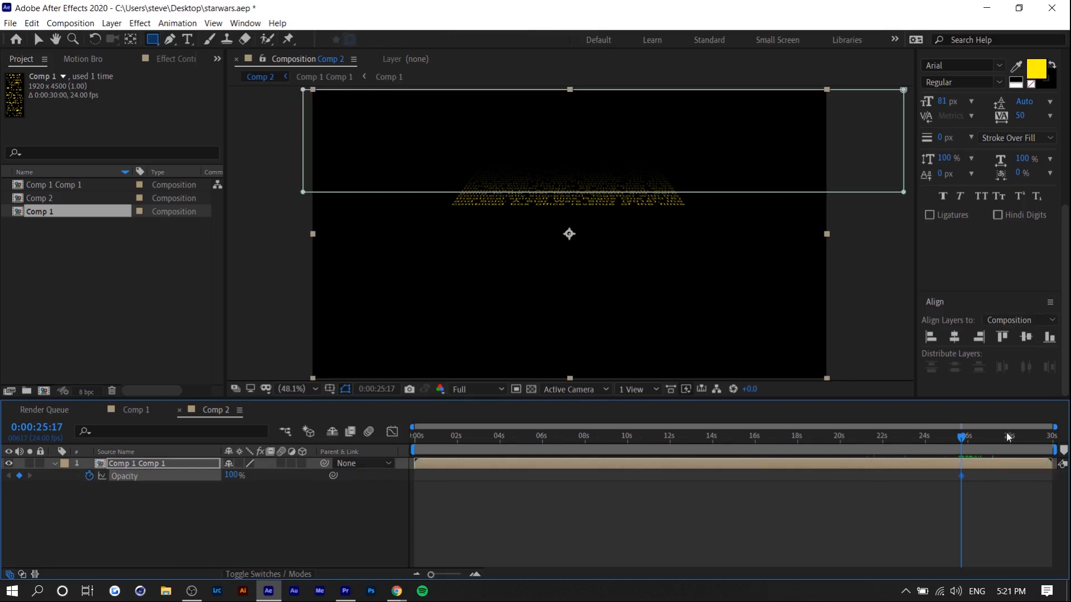
click(1036, 445)
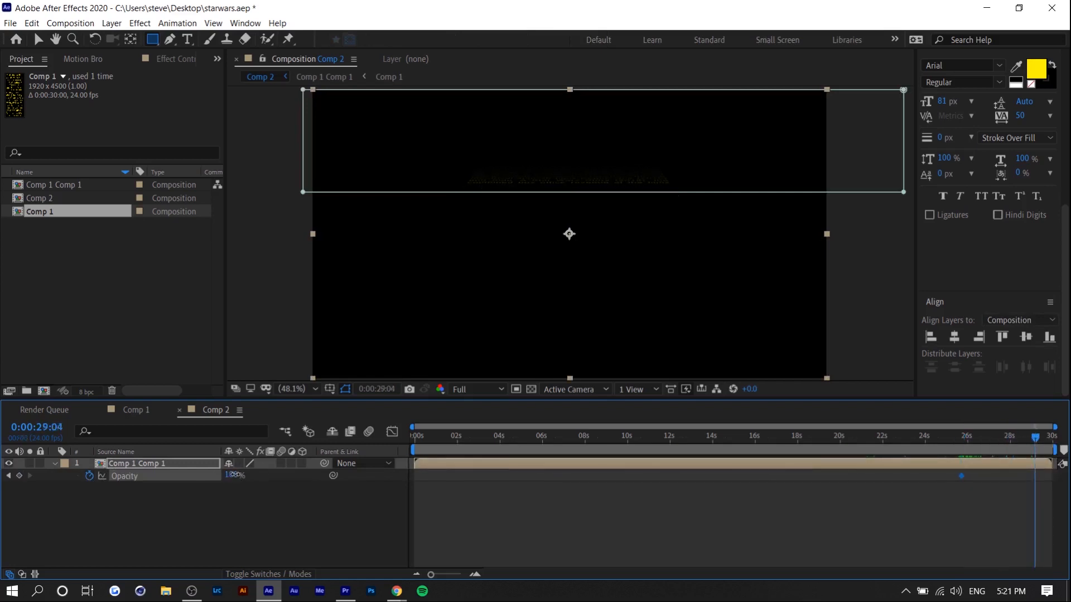
drag(234, 475, 3, 466)
Shift the two Opacity keyframes earlier, to about 23 s and 27 s, and check the fade-out.
drag(908, 444, 963, 456)
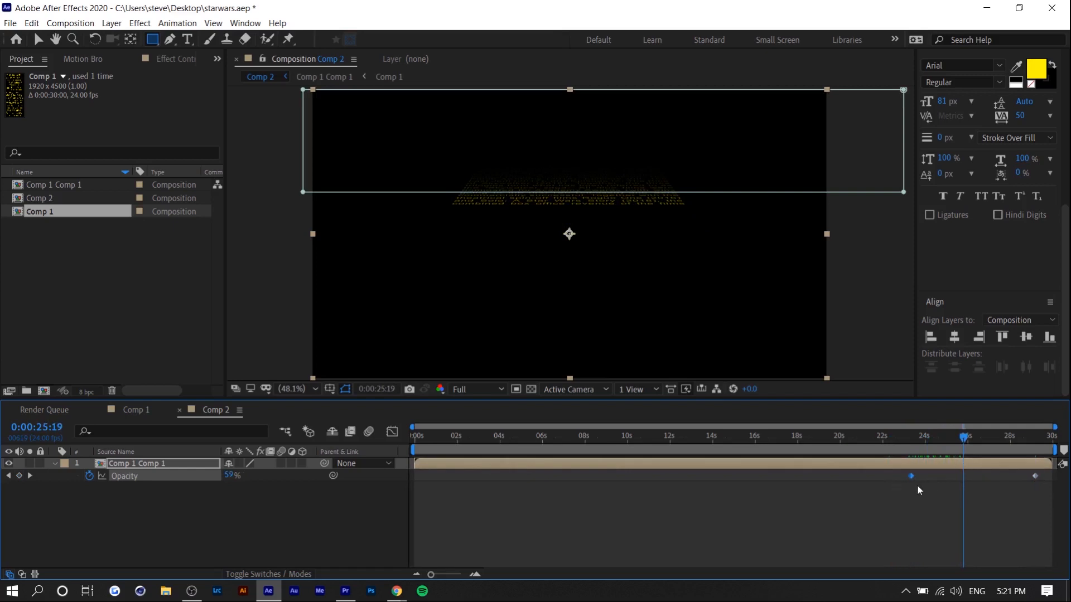
drag(1036, 476, 993, 477)
click(932, 436)
drag(935, 439, 893, 440)
click(938, 502)
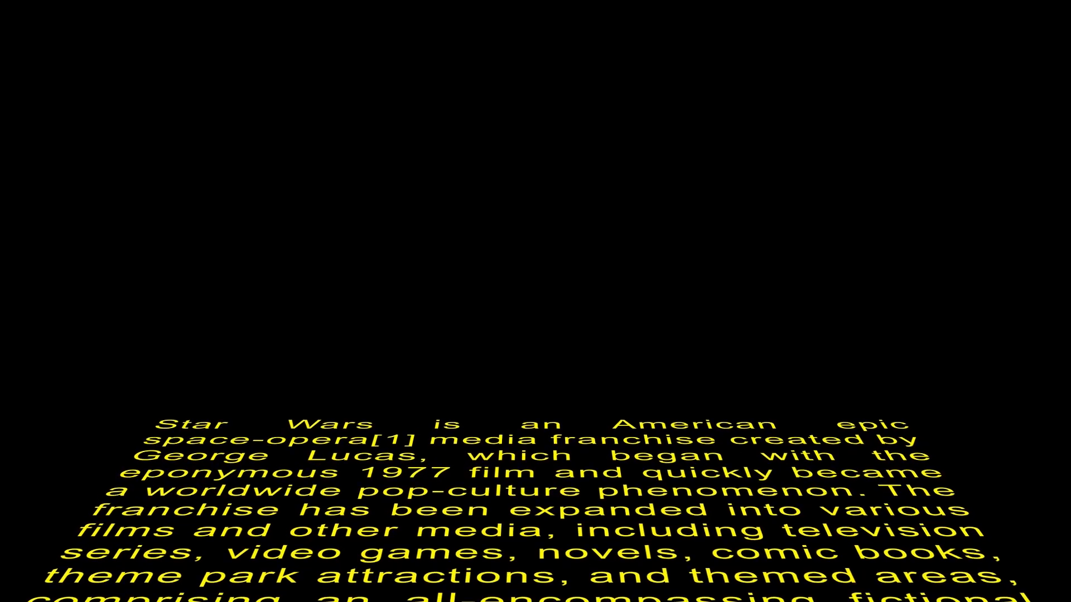